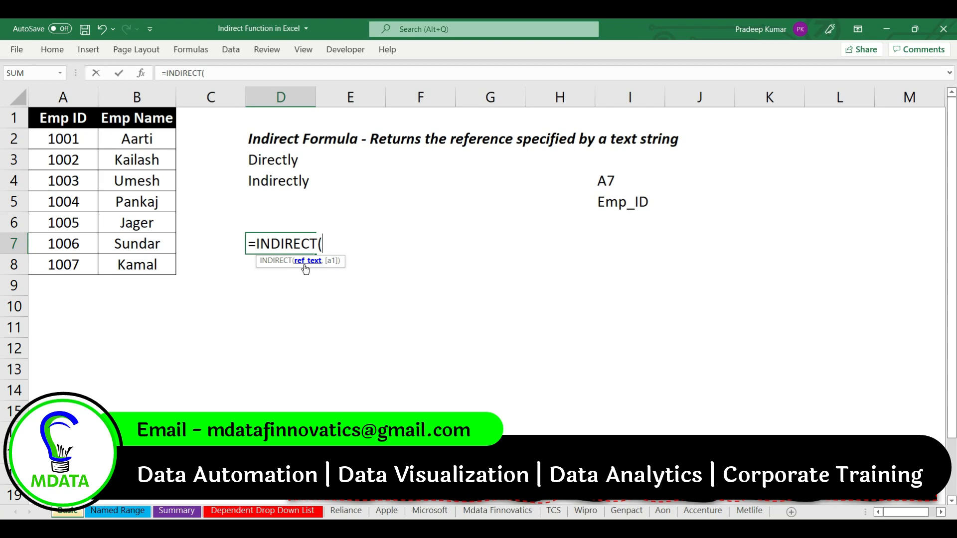
# Complete the INDIRECT formula in cell D7 with the text reference "B2".
pyautogui.write('"B2")')
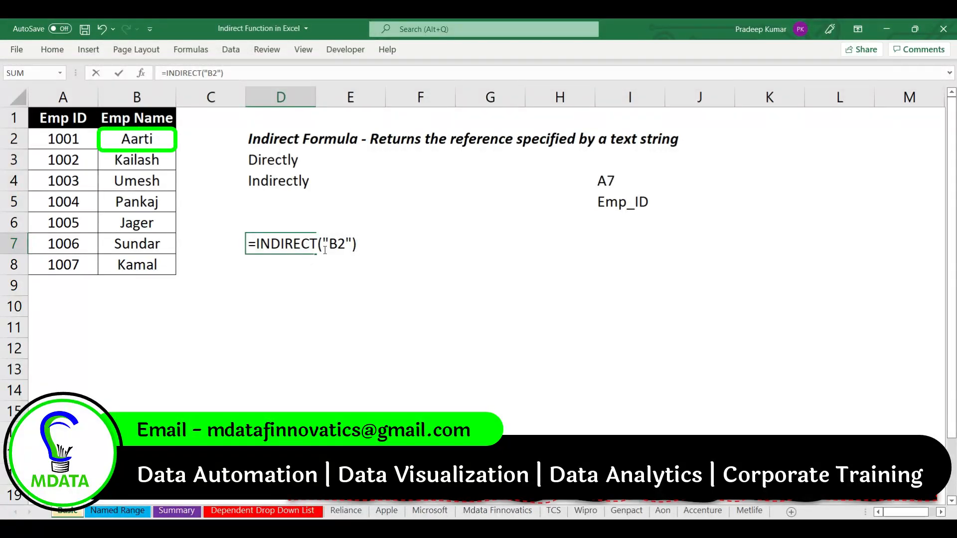
pyautogui.press('Return')
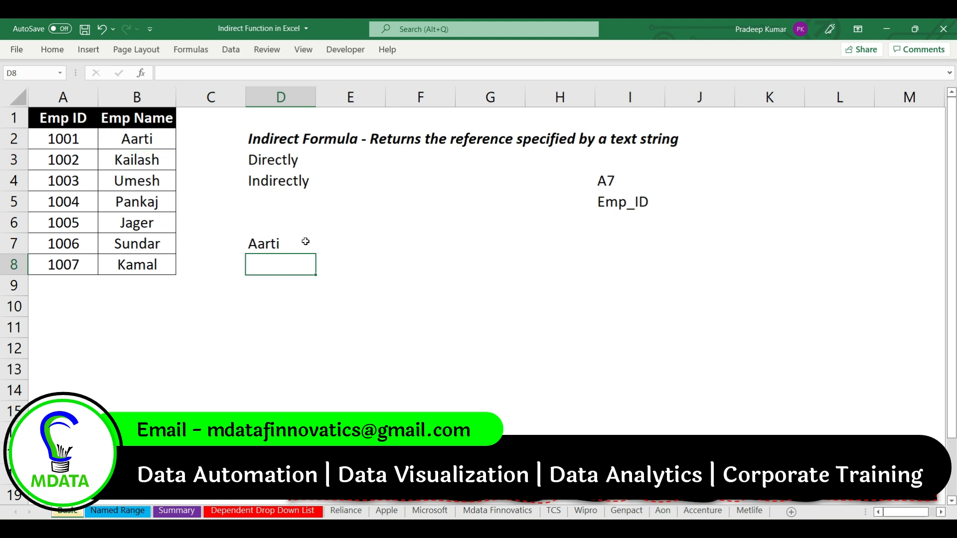
# Enter =INDIRECT(I4) in cell J4 to return the value of the cell address written in I4.
pyautogui.click(695, 181)
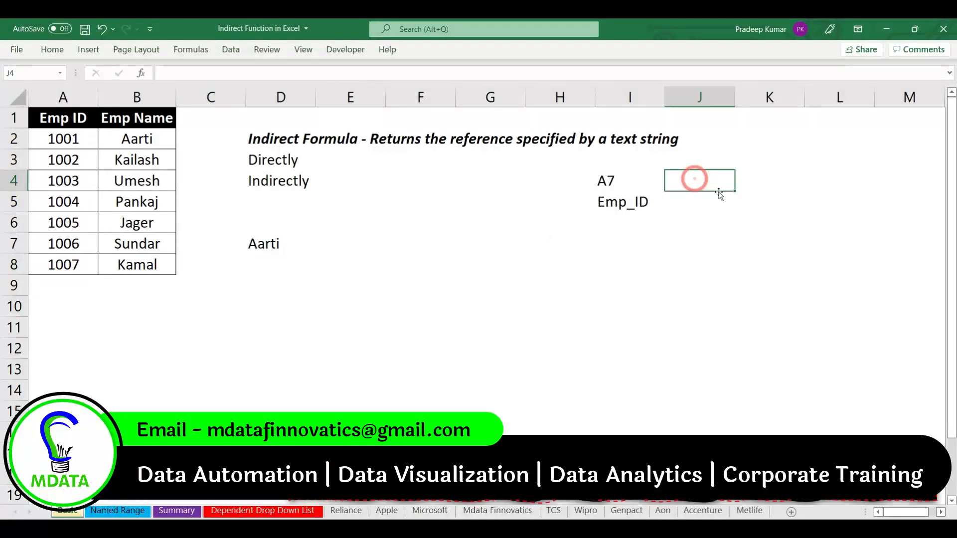
pyautogui.write('=indir')
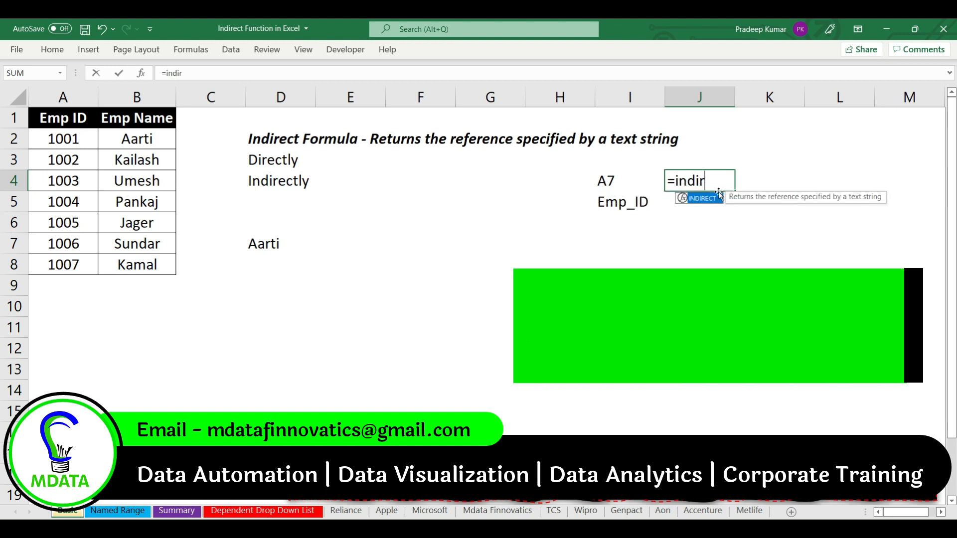
pyautogui.press('Tab')
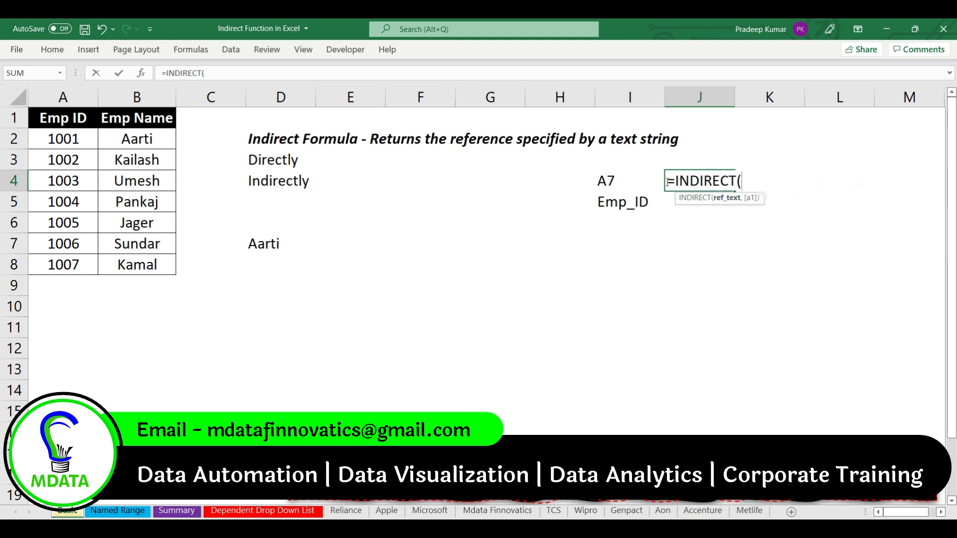
pyautogui.click(639, 180)
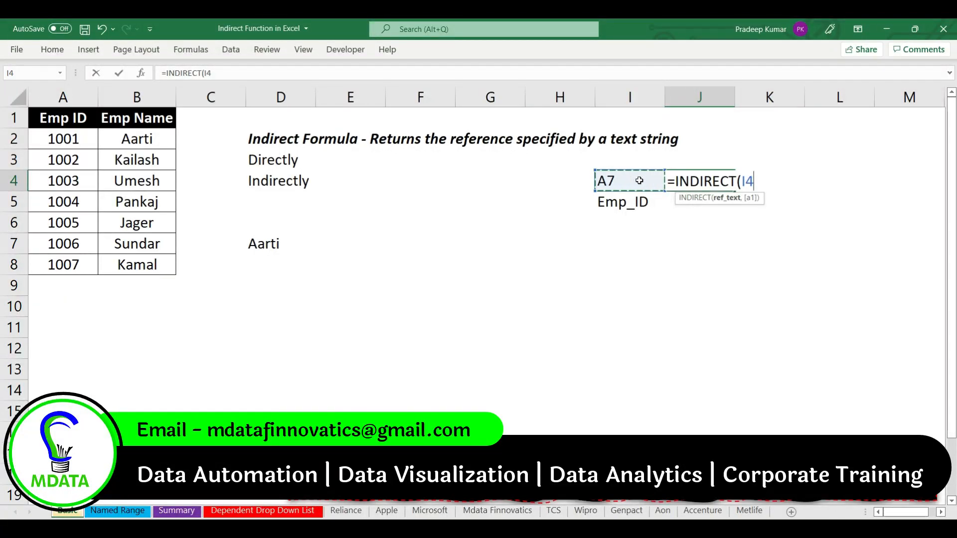
pyautogui.write(')')
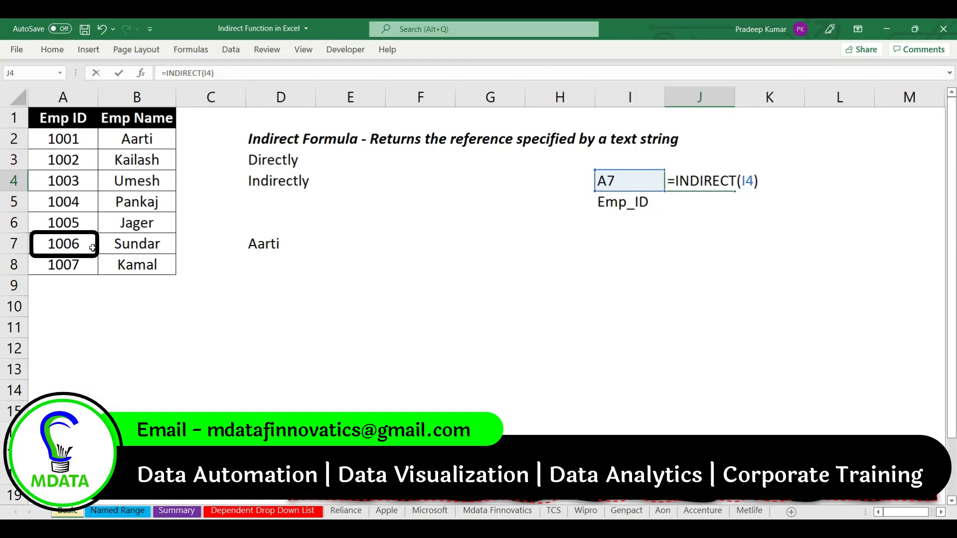
pyautogui.press('Return')
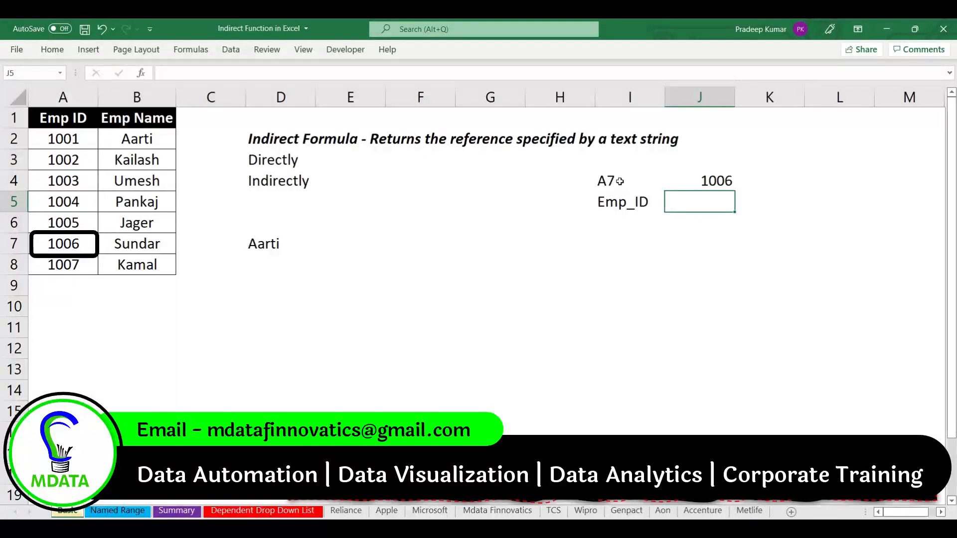
pyautogui.doubleClick(730, 181)
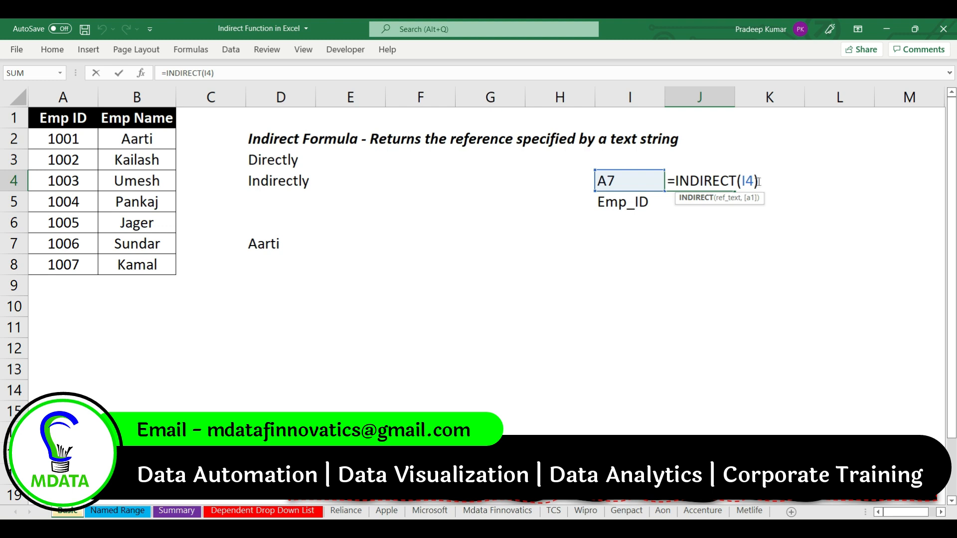
pyautogui.press('Return')
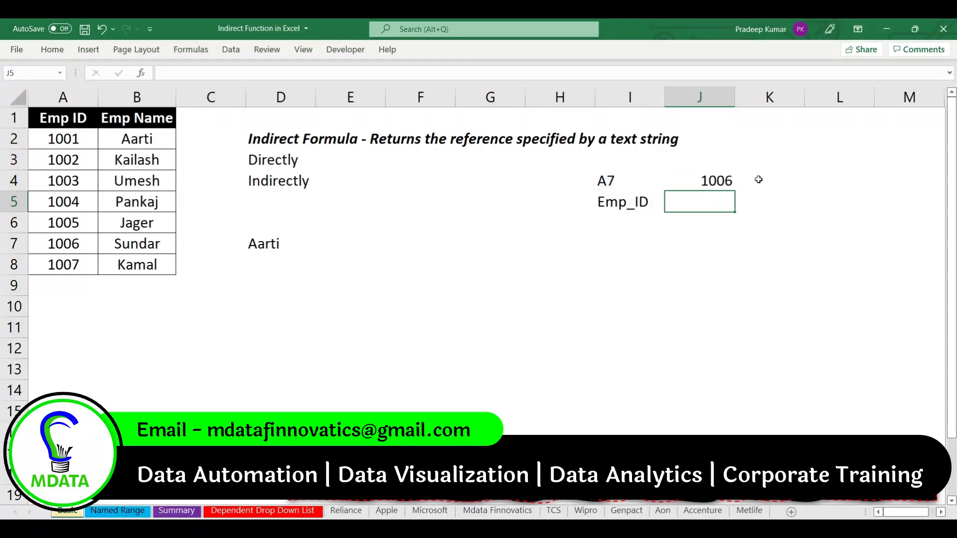
# Check the named range Emp_ID over the employee IDs and enter =INDIRECT(I5) in cell J5.
pyautogui.click(635, 203)
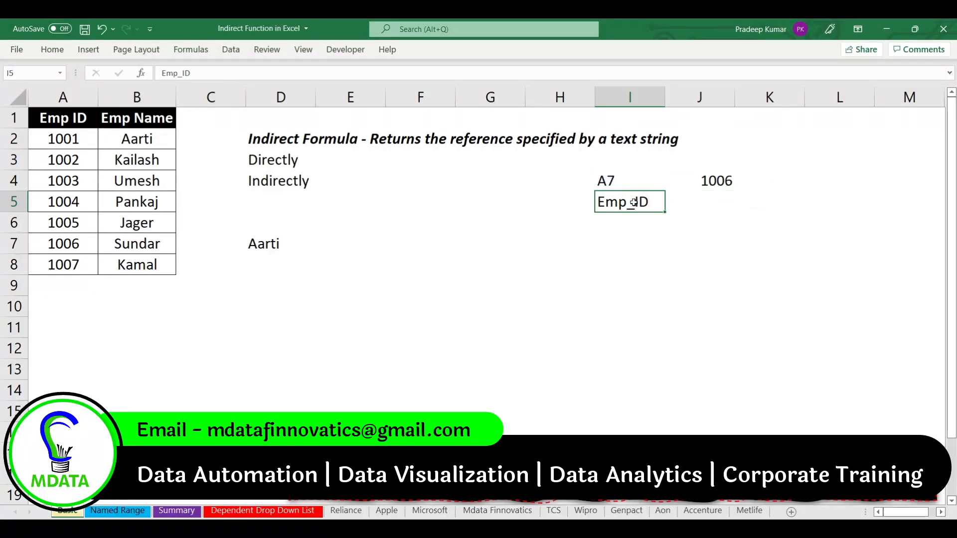
pyautogui.moveTo(73, 137); pyautogui.dragTo(75, 265)
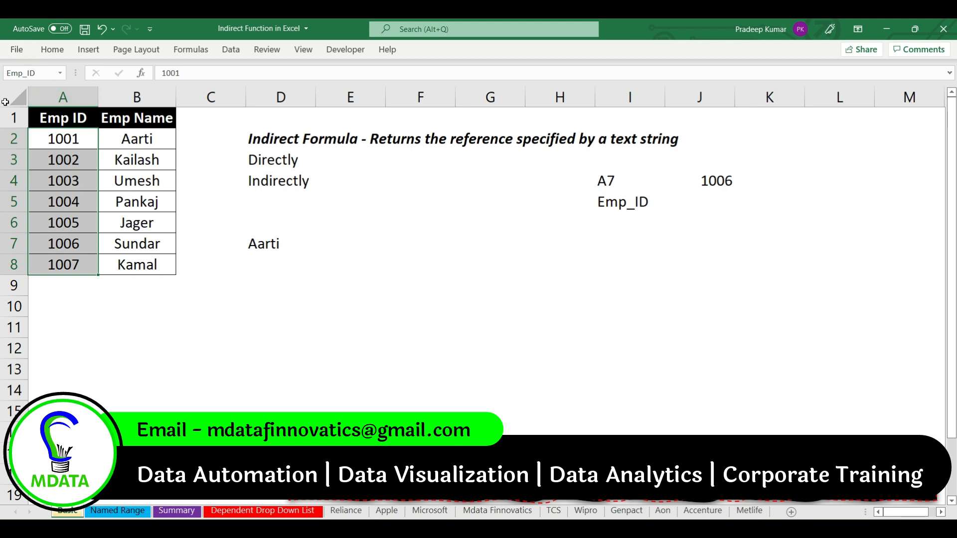
pyautogui.click(690, 201)
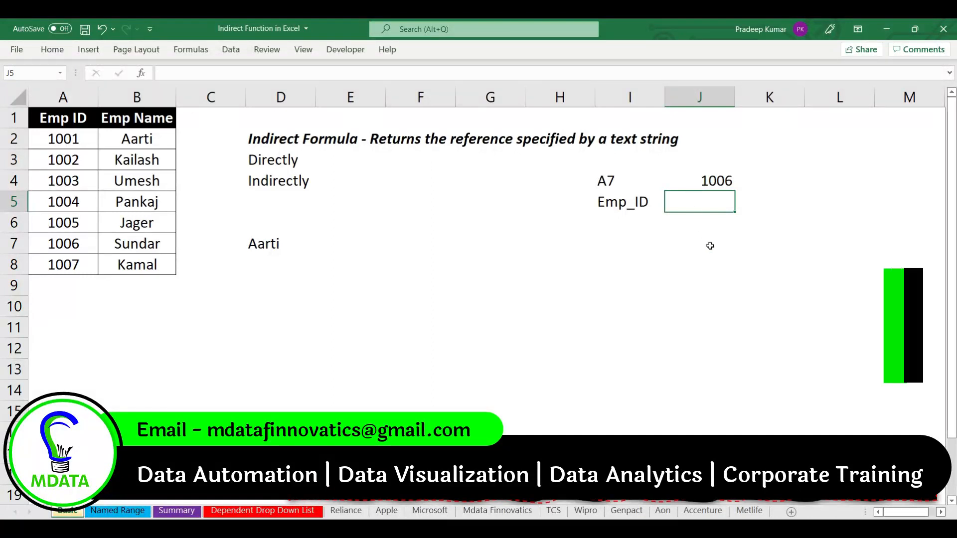
pyautogui.write('=indire')
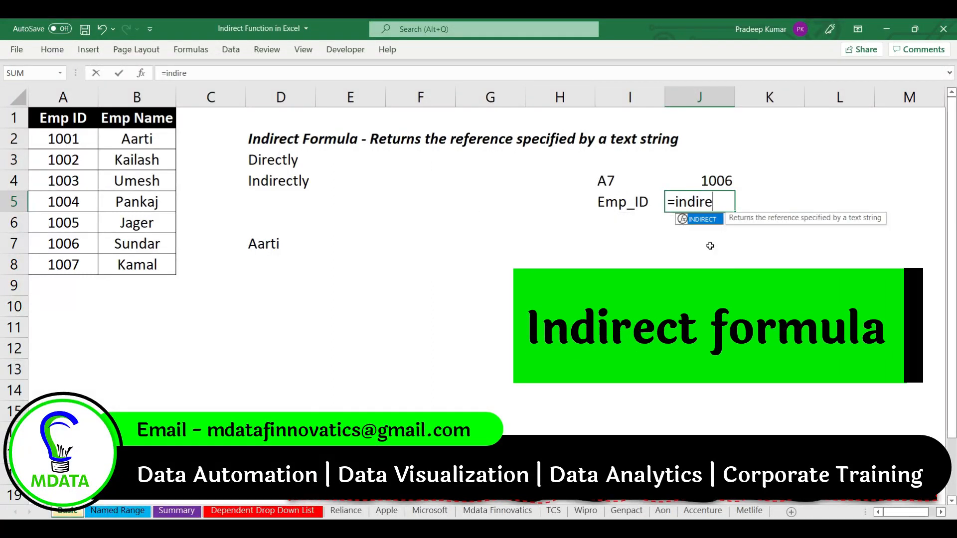
pyautogui.press('Tab')
pyautogui.click(630, 205)
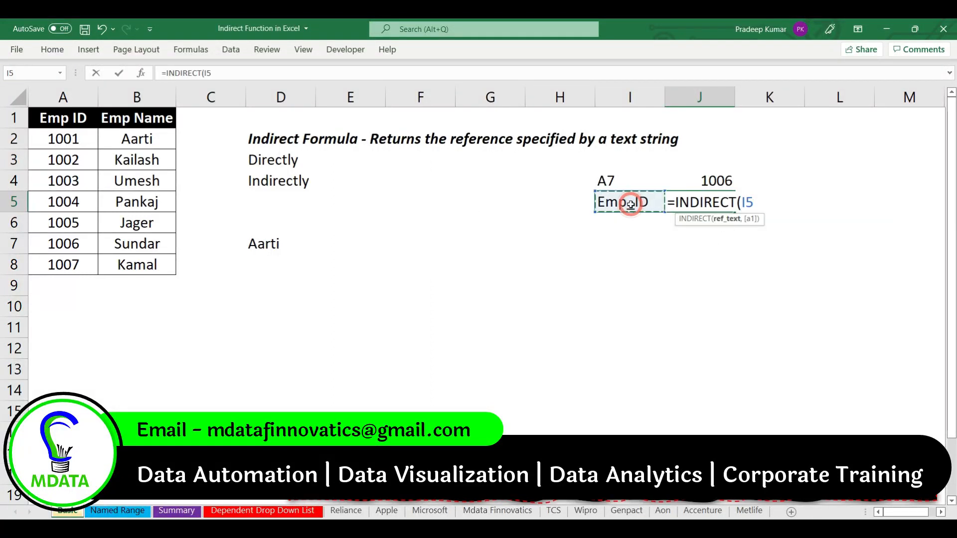
pyautogui.write(')')
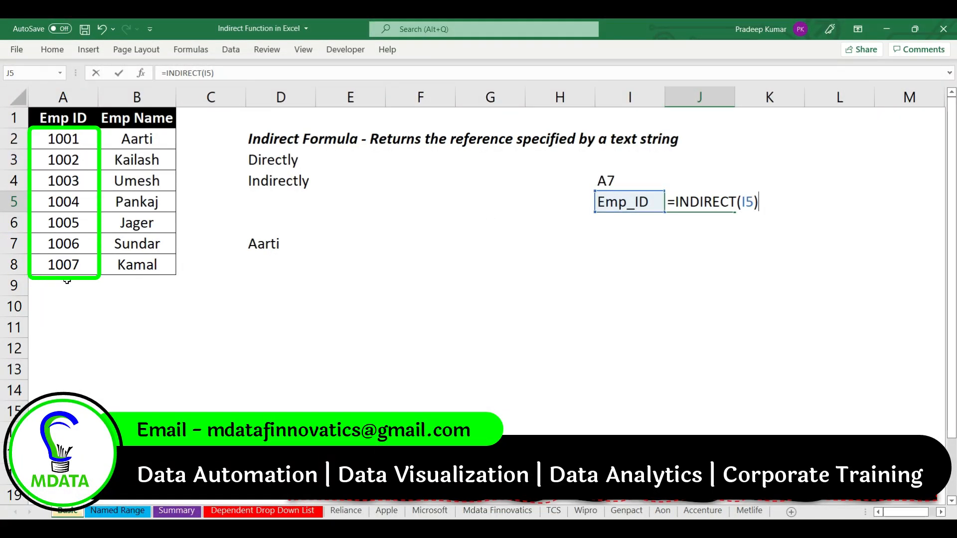
pyautogui.press('Return')
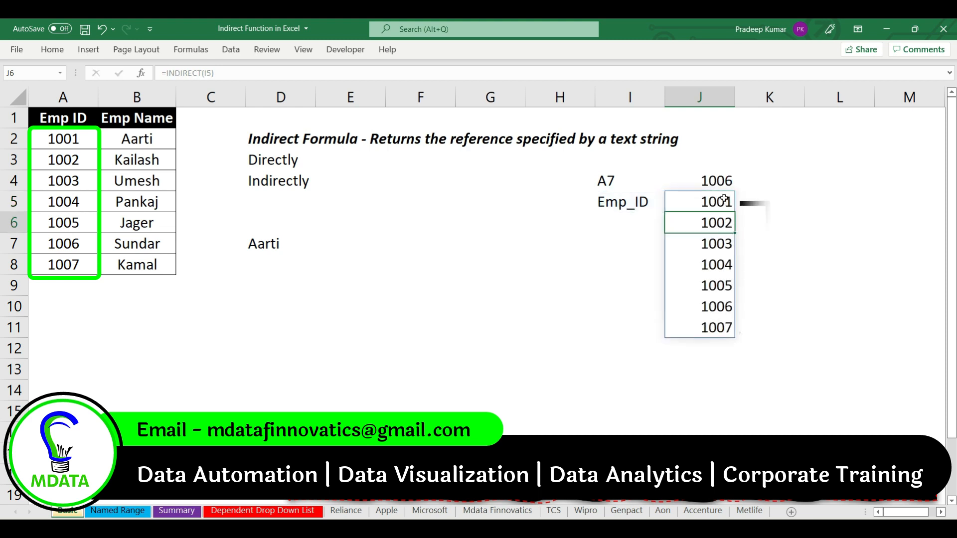
# Compare the spilled IDs with the source list and wrap the J5 formula in COUNT, as =COUNT(INDIRECT(I5)).
pyautogui.moveTo(80, 140); pyautogui.dragTo(71, 264)
pyautogui.moveTo(718, 200)
pyautogui.mouseDown()
pyautogui.moveTo(707, 348)
pyautogui.moveTo(719, 324)
pyautogui.mouseUp()
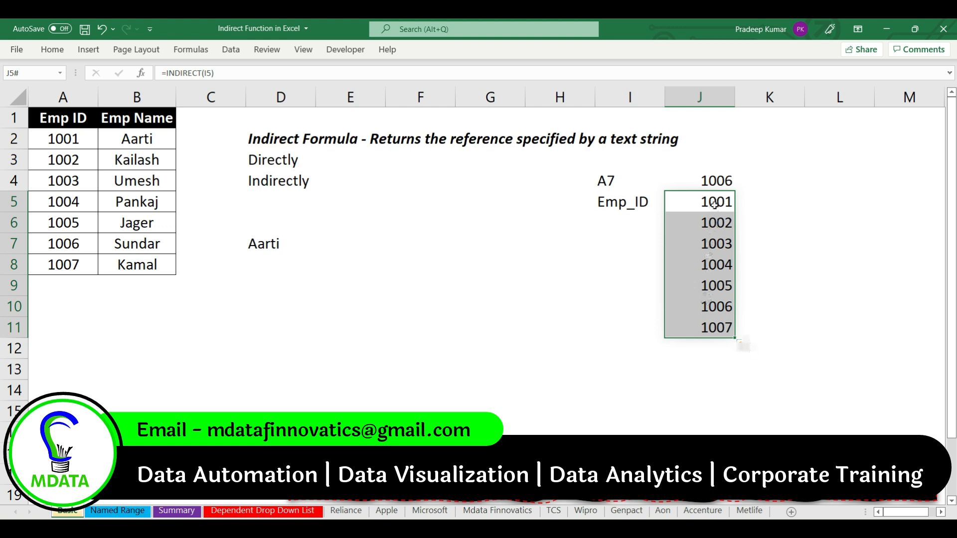
pyautogui.doubleClick(717, 203)
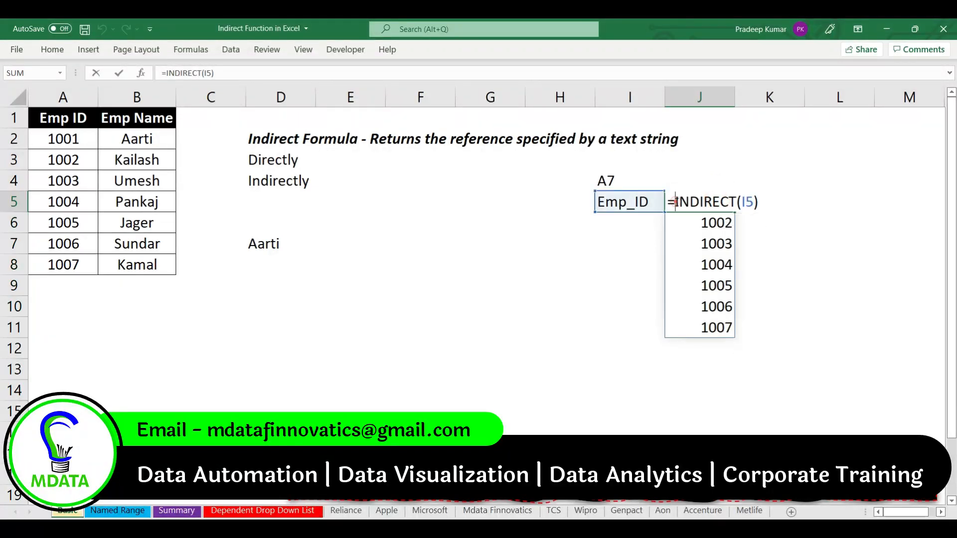
pyautogui.write('count(')
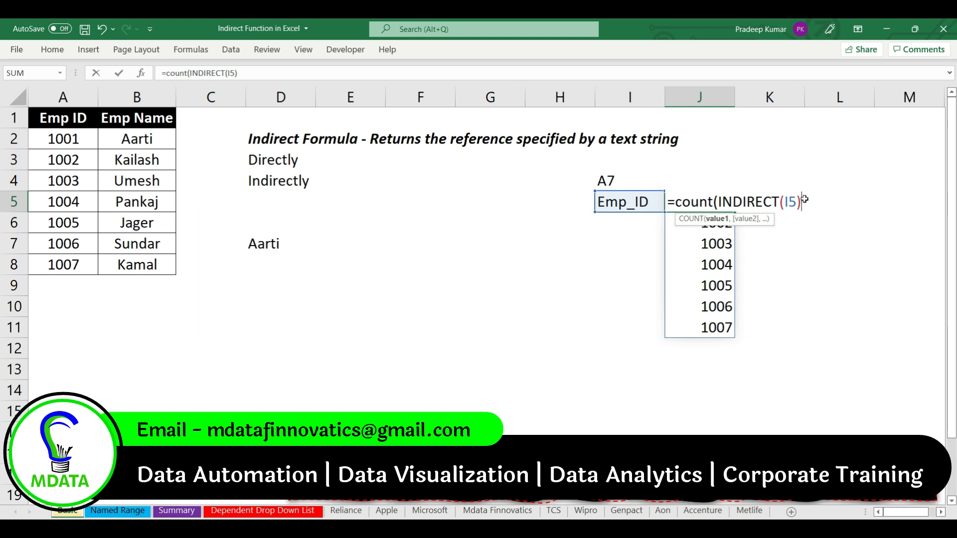
pyautogui.press('Return')
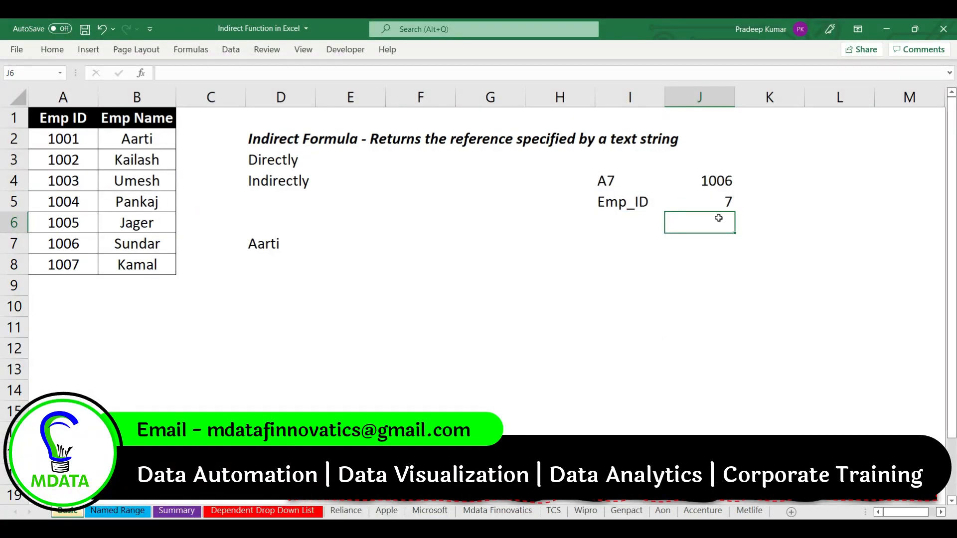
# Review the INDIRECT formulas in cells D7 and J4 without changing them.
pyautogui.click(321, 243)
pyautogui.doubleClick(321, 242)
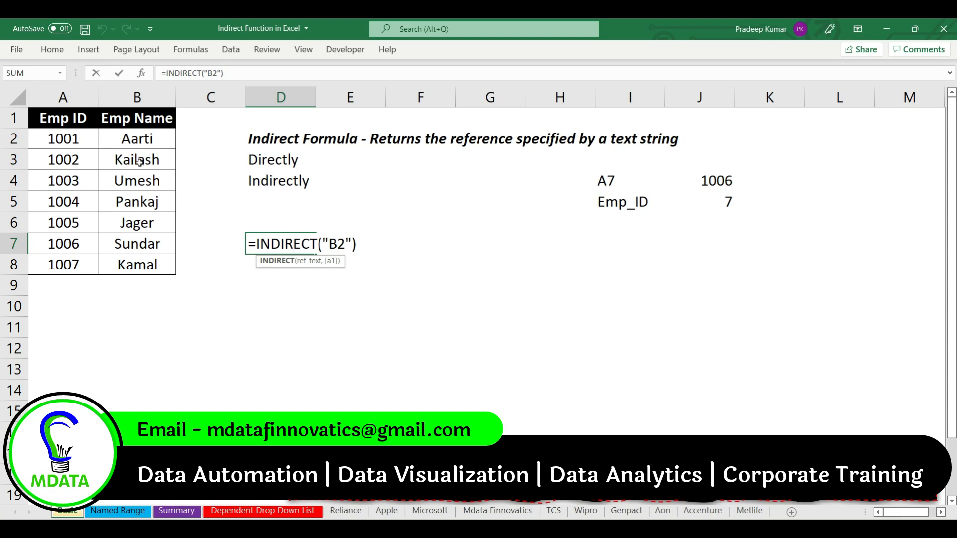
pyautogui.hotkey('ctrl', 'Return')
pyautogui.click(731, 180)
pyautogui.doubleClick(731, 181)
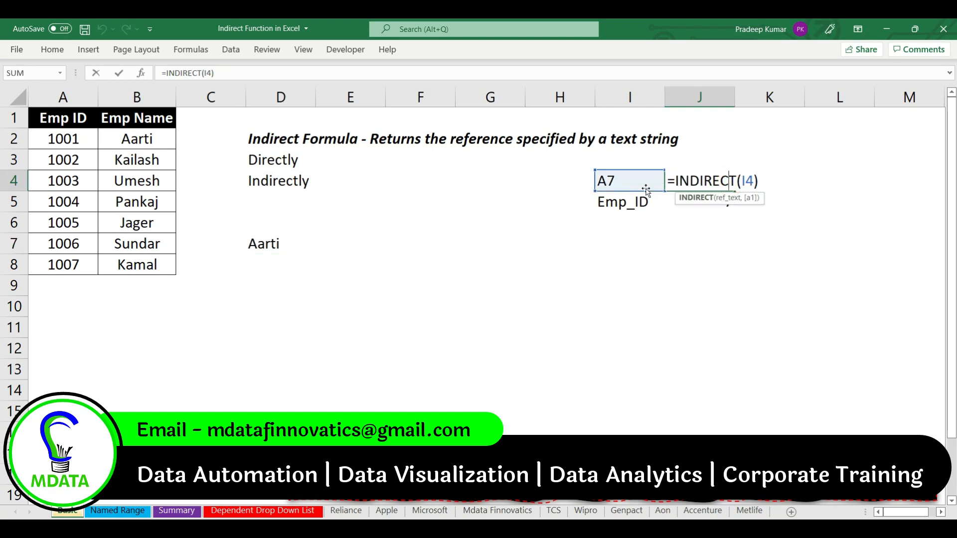
pyautogui.click(697, 221)
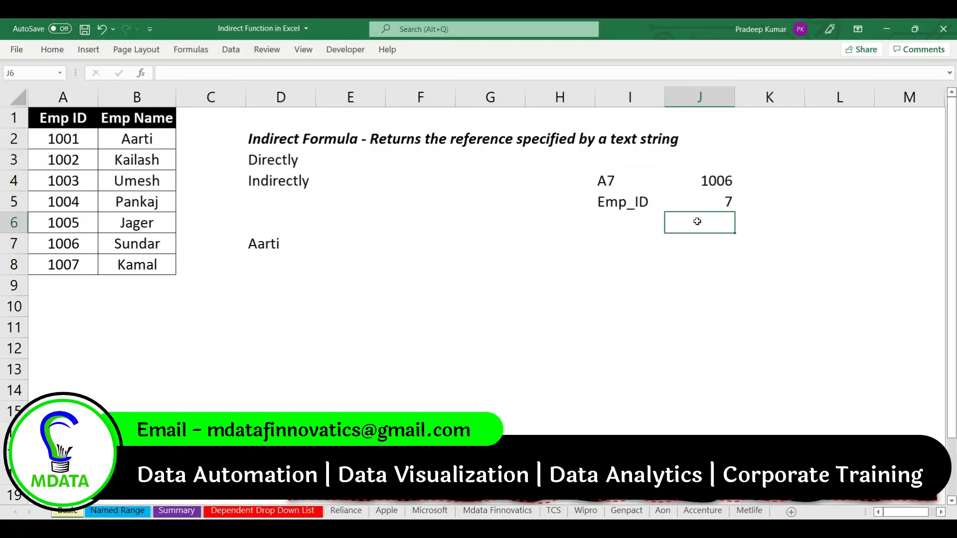
# Go to the Named Range sheet and examine the department headers and the Department choices offered in cell F3.
pyautogui.click(144, 508)
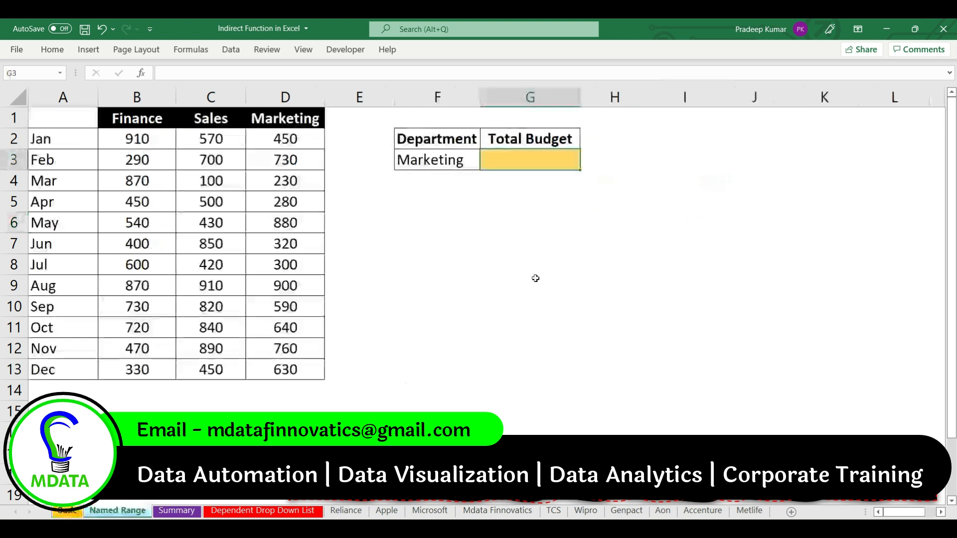
pyautogui.click(546, 259)
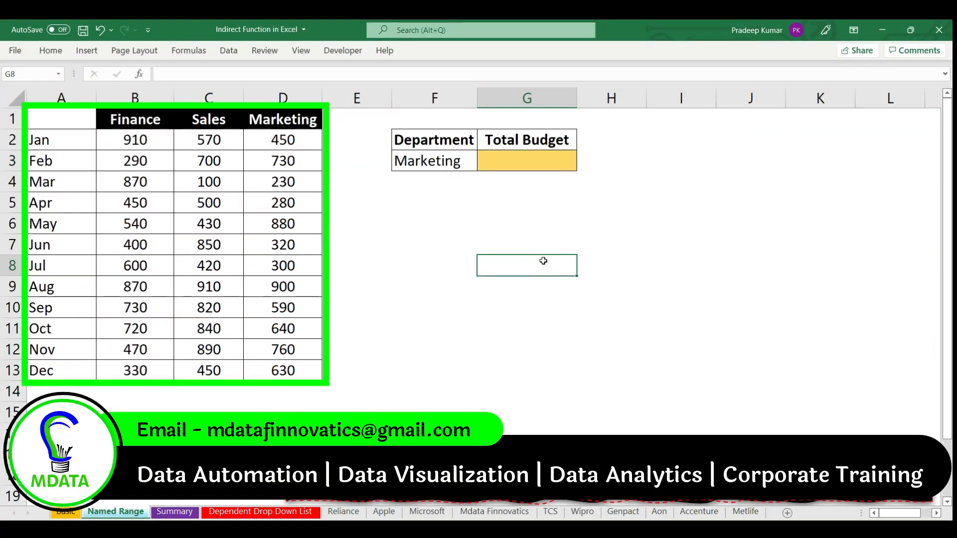
pyautogui.click(149, 120)
pyautogui.hotkey('ctrl', 'shift', 'Right')
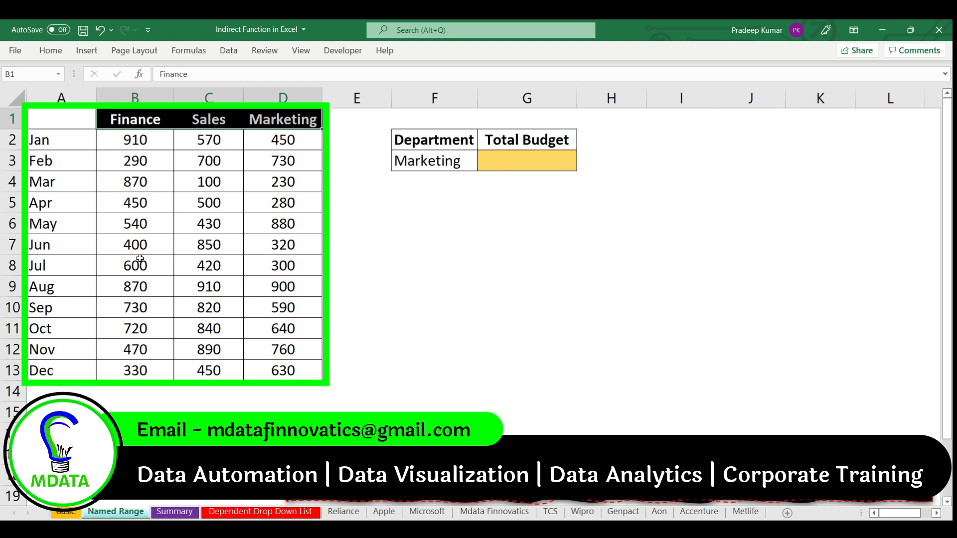
pyautogui.click(521, 159)
pyautogui.click(464, 161)
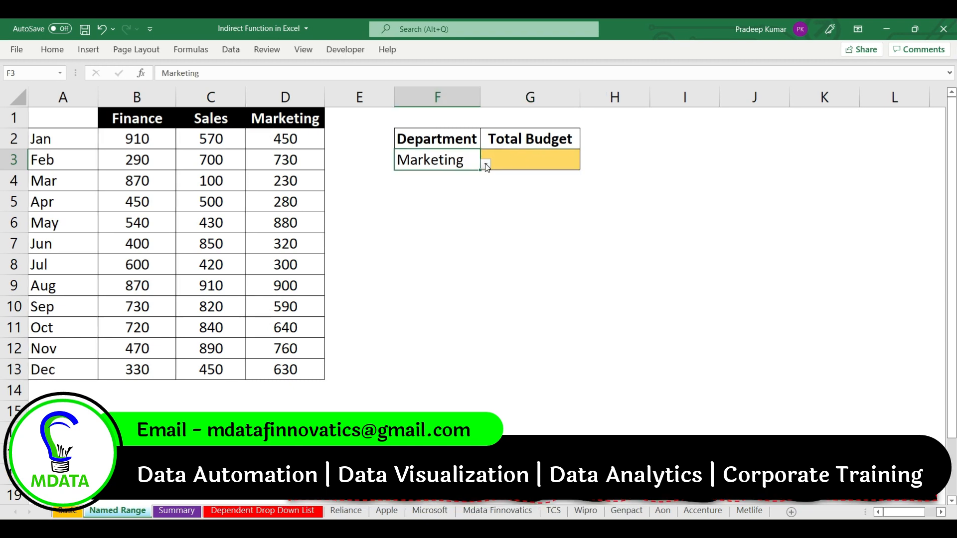
pyautogui.click(486, 164)
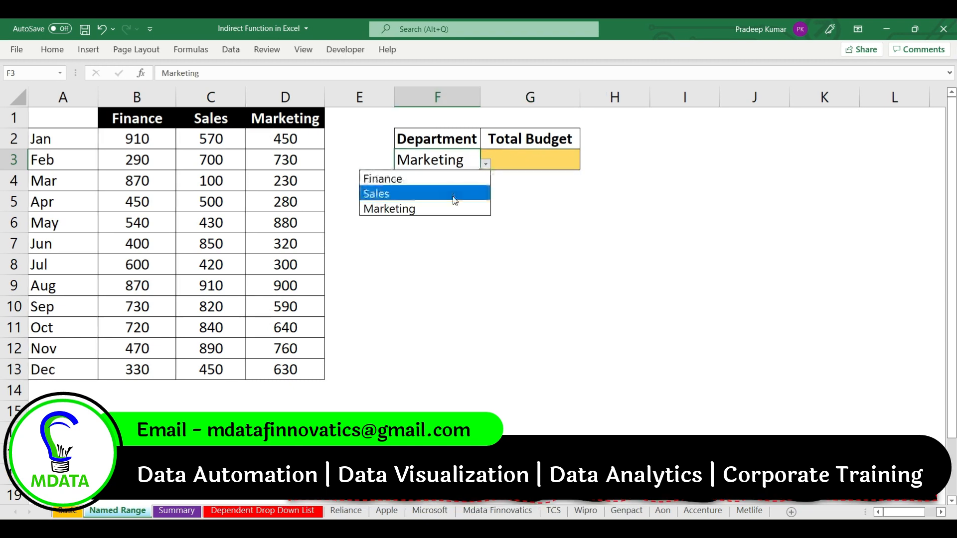
pyautogui.click(523, 159)
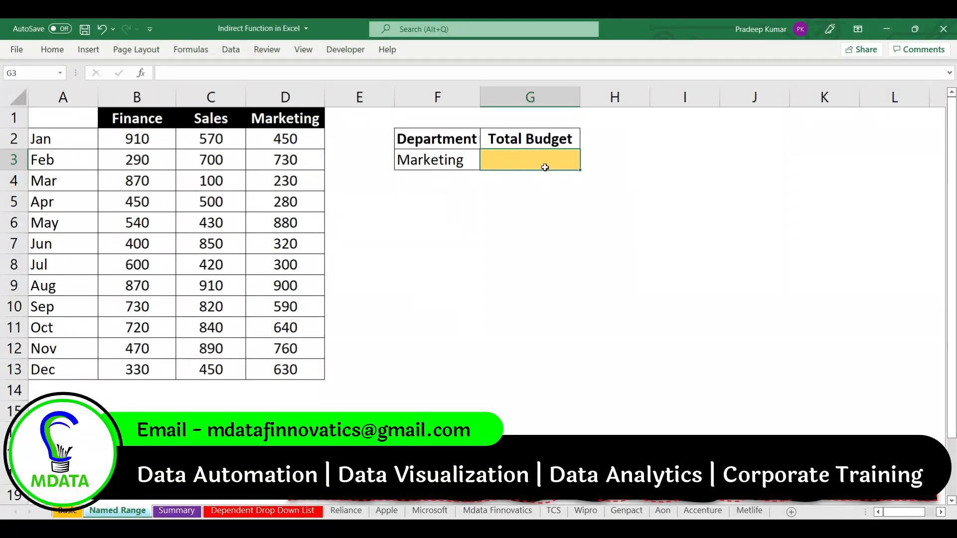
pyautogui.write('=su')
pyautogui.press('Tab')
pyautogui.moveTo(297, 137); pyautogui.dragTo(290, 380)
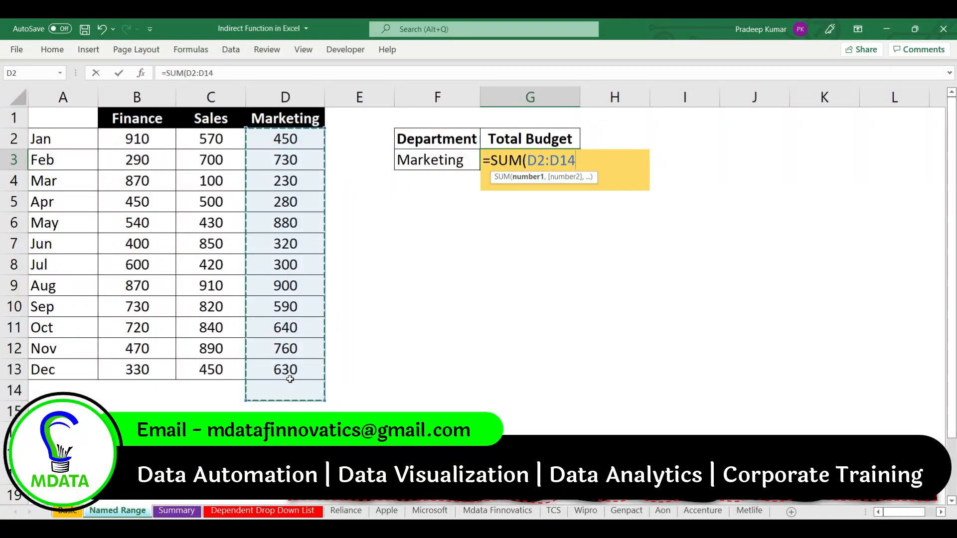
pyautogui.press('Escape')
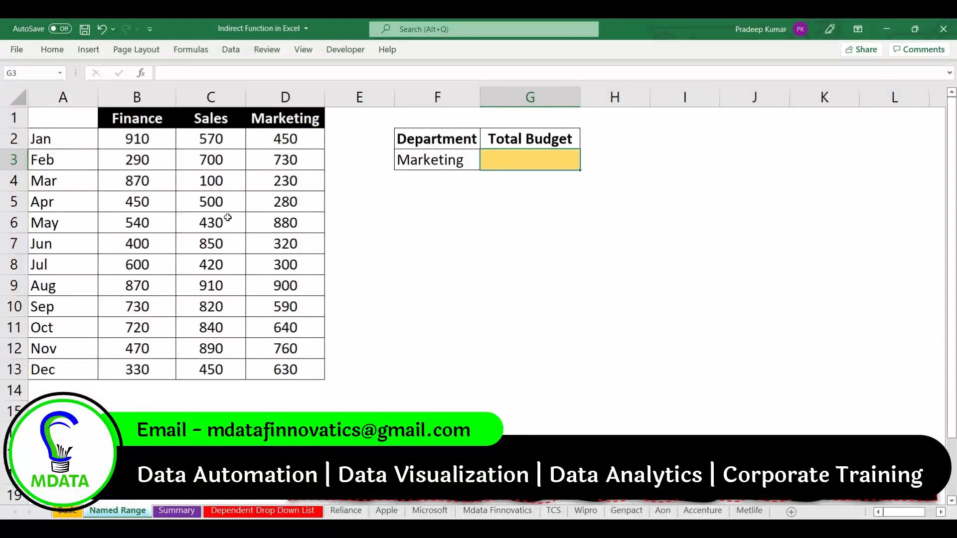
# Check the range names assigned to the monthly figures in the Finance, Sales and Marketing columns.
pyautogui.moveTo(162, 142); pyautogui.dragTo(151, 372)
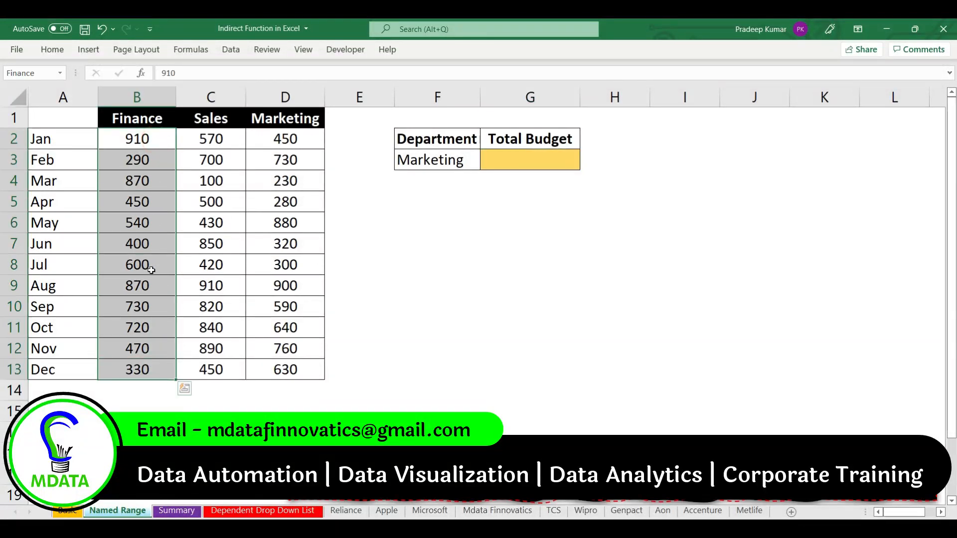
pyautogui.moveTo(211, 138); pyautogui.dragTo(238, 363)
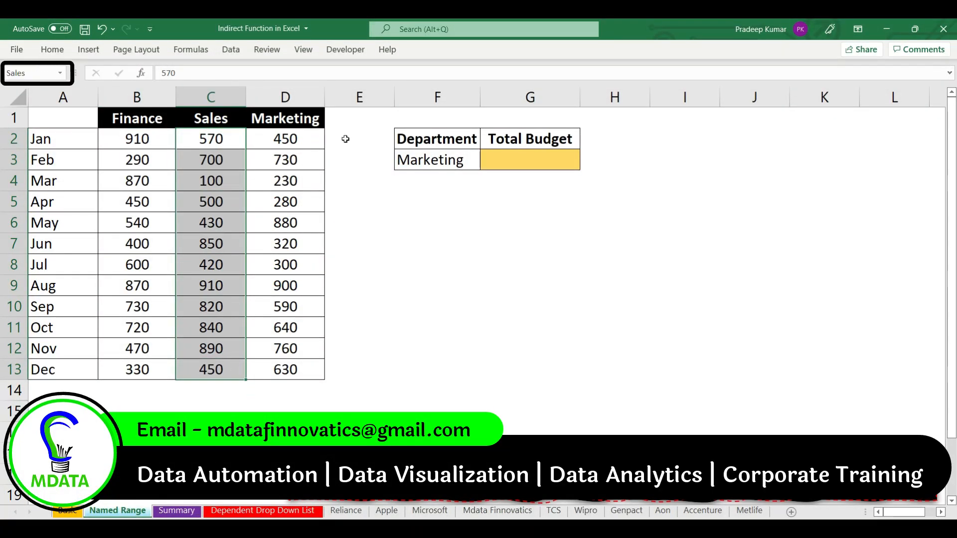
pyautogui.click(304, 139)
pyautogui.moveTo(312, 162); pyautogui.dragTo(301, 365)
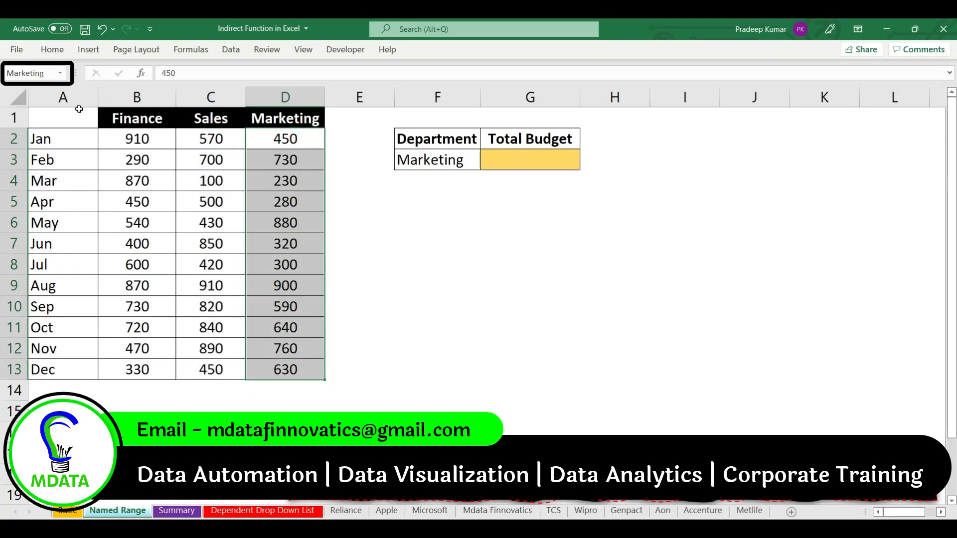
# Start the Total Budget formula in G3 as =INDIRECT(F3), referring to the chosen department.
pyautogui.click(523, 158)
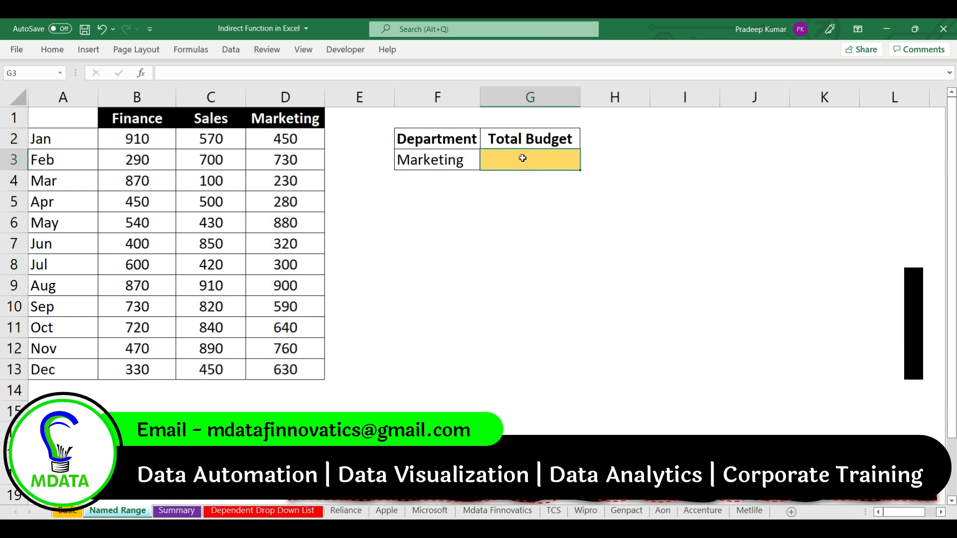
pyautogui.write('=indir')
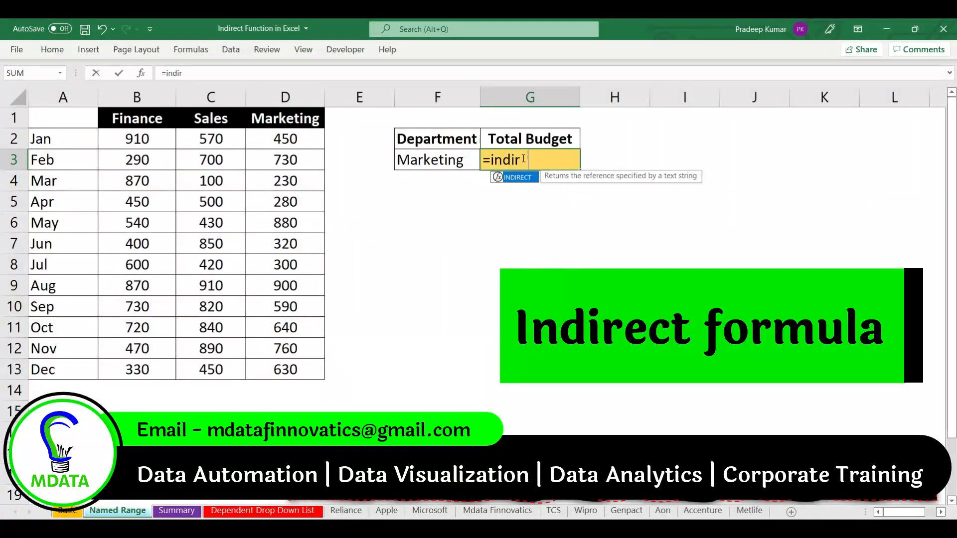
pyautogui.press('Tab')
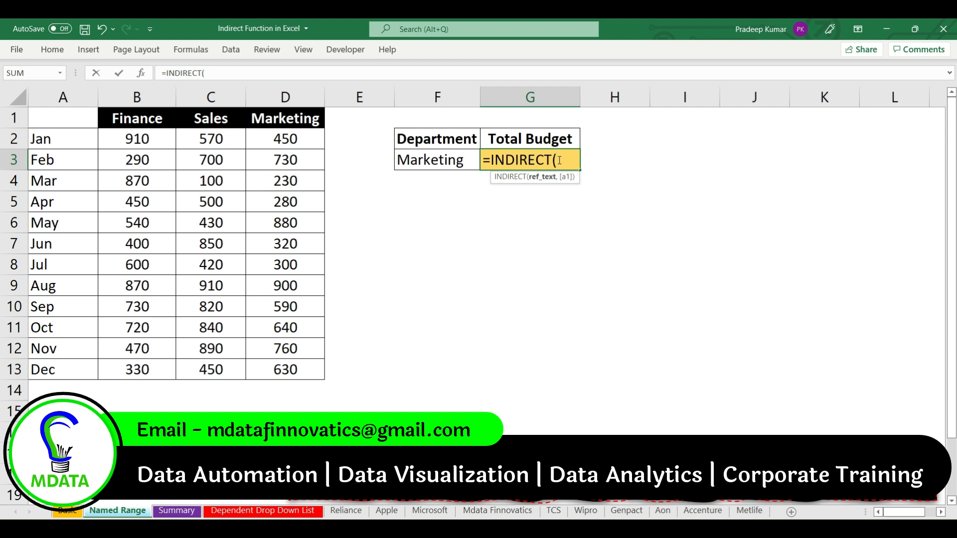
pyautogui.click(442, 160)
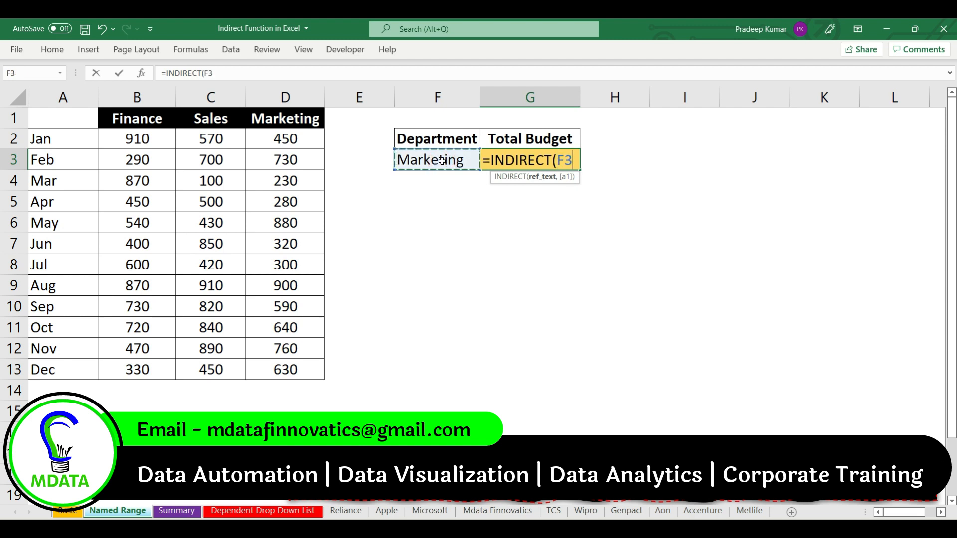
pyautogui.write(')')
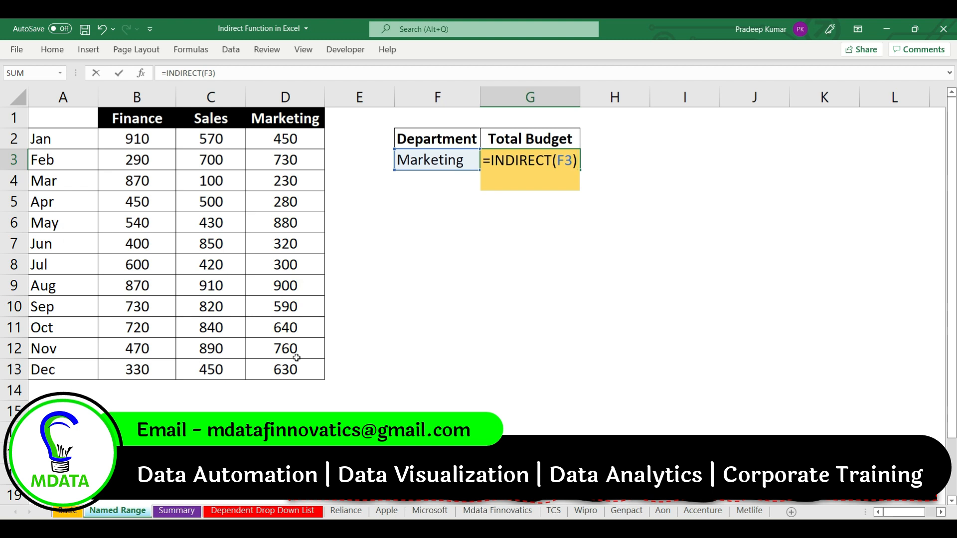
# Wrap the G3 formula in SUM, so it reads =SUM(INDIRECT(F3)), and enter it.
pyautogui.click(486, 165)
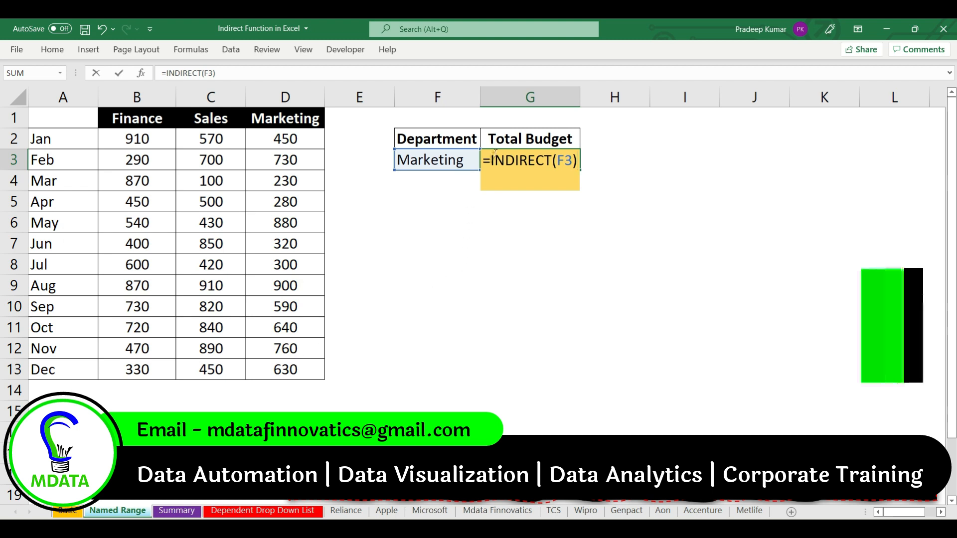
pyautogui.write('su')
pyautogui.doubleClick(529, 211)
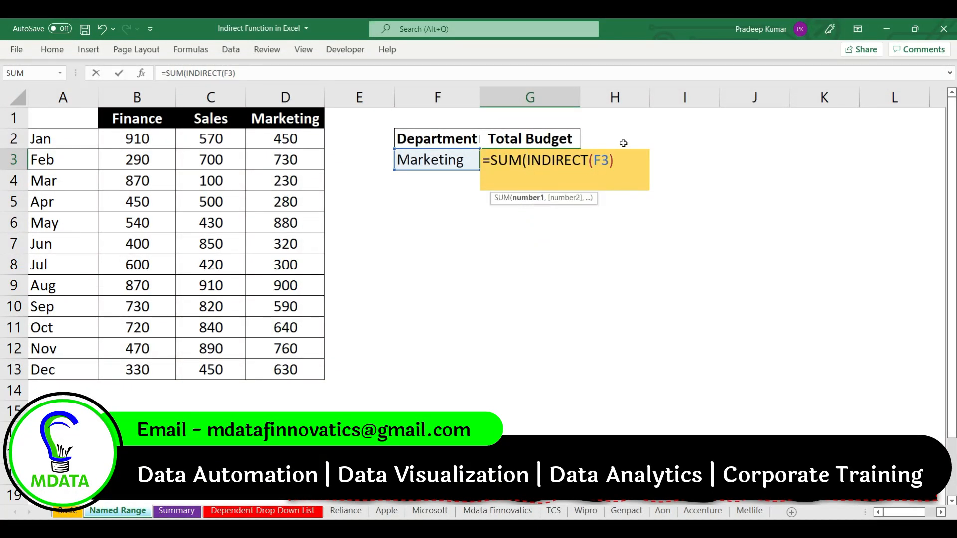
pyautogui.click(622, 160)
pyautogui.write(')')
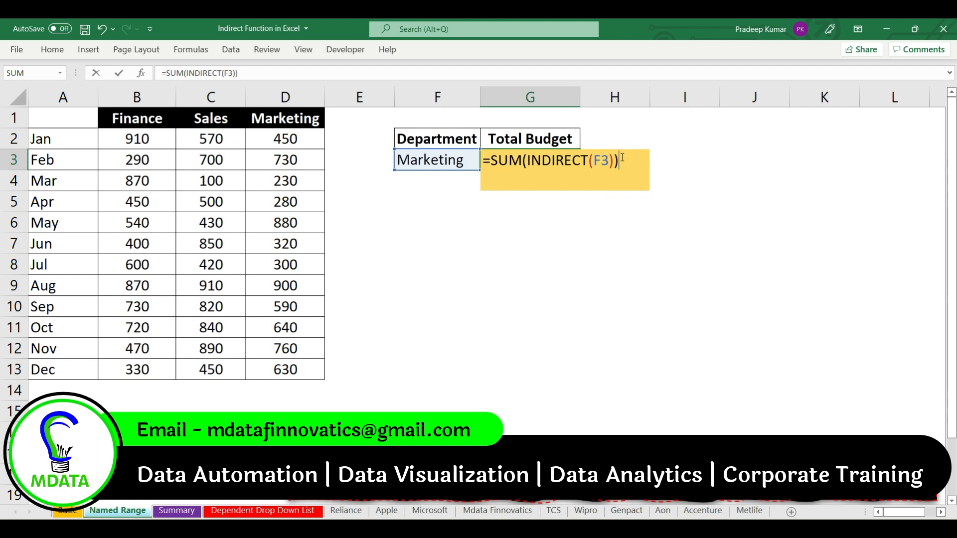
pyautogui.press('Return')
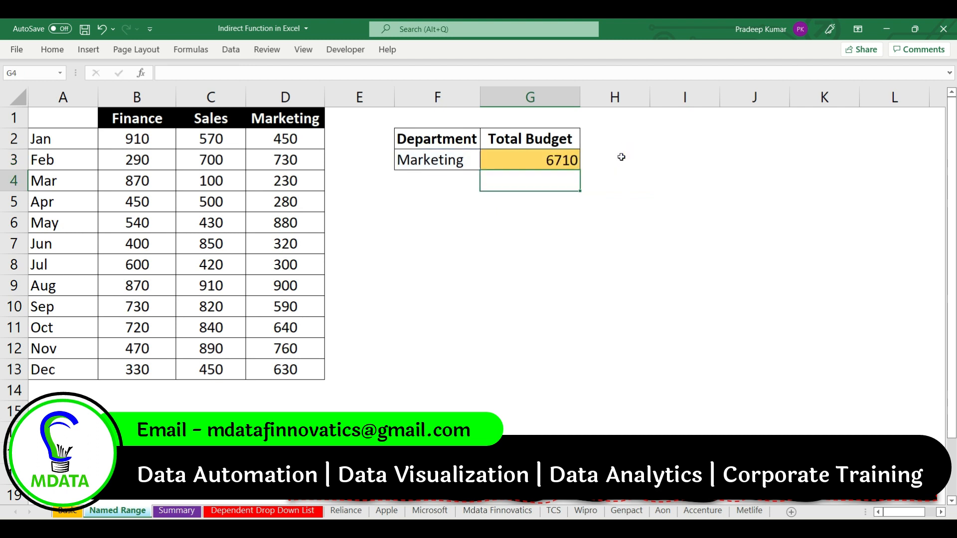
# Reselect Marketing in F3, change the Department to Finance, and select the monthly Finance figures B2:B13 for comparison.
pyautogui.click(456, 162)
pyautogui.click(485, 165)
pyautogui.click(446, 191)
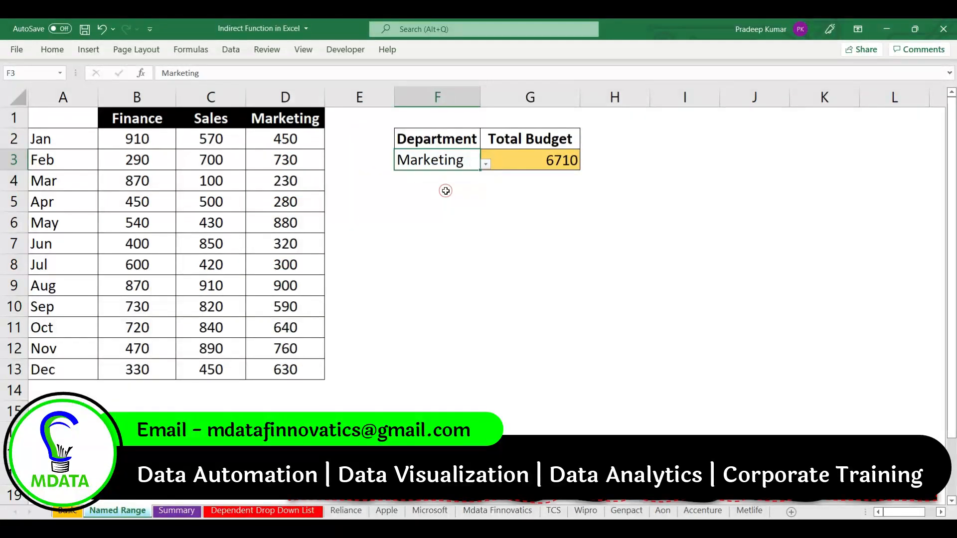
pyautogui.click(486, 164)
pyautogui.click(440, 173)
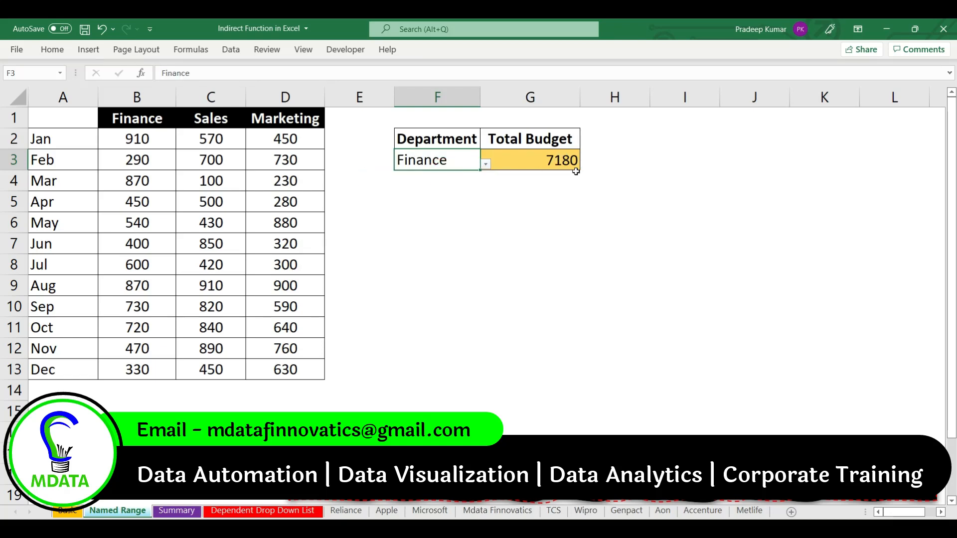
pyautogui.moveTo(151, 137); pyautogui.dragTo(139, 368)
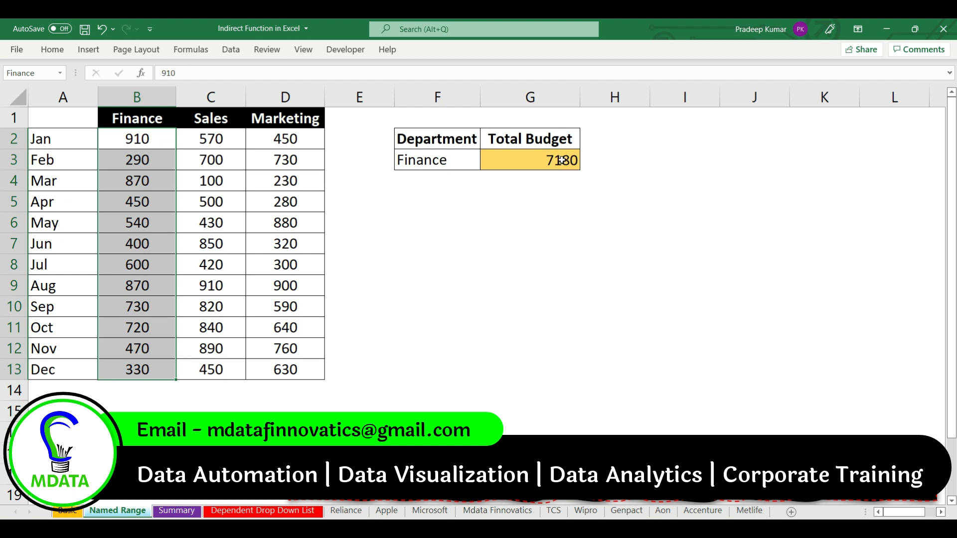
# Examine the company list on the Summary sheet and the month and year layout of the Reliance sheet.
pyautogui.click(187, 514)
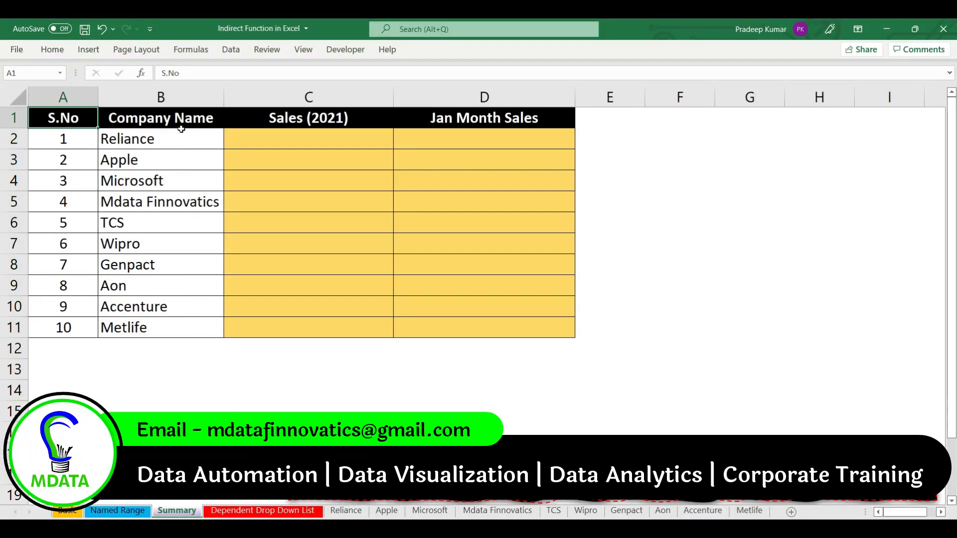
pyautogui.click(186, 114)
pyautogui.moveTo(186, 139); pyautogui.dragTo(156, 320)
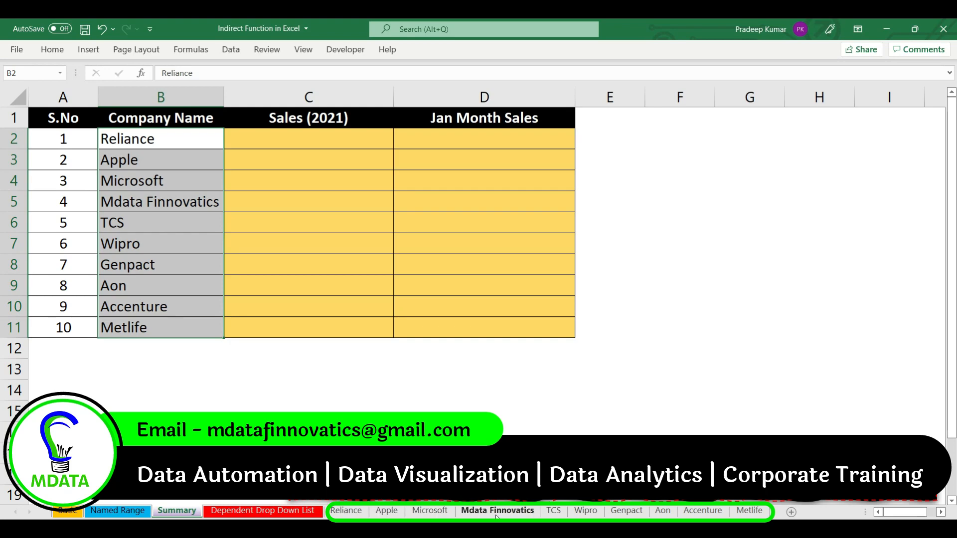
pyautogui.click(355, 513)
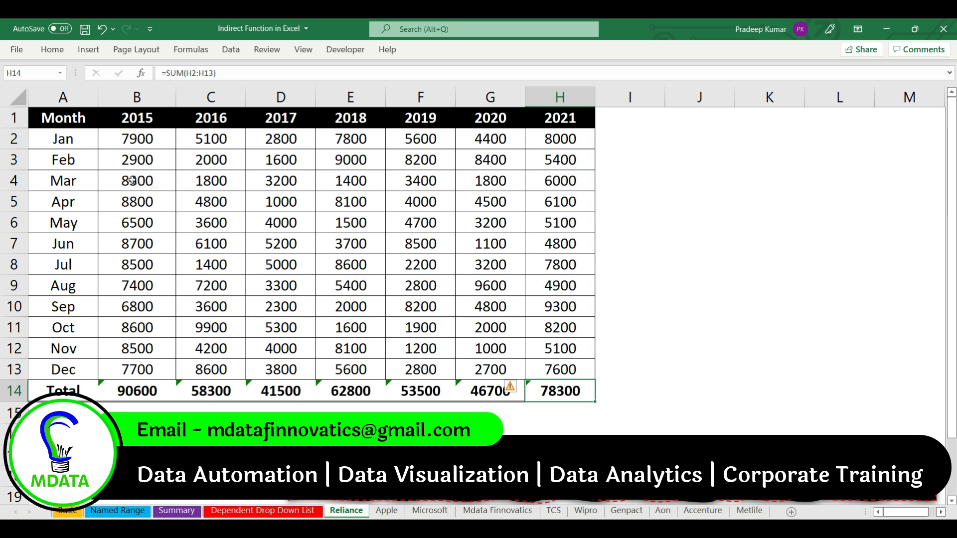
pyautogui.moveTo(85, 143); pyautogui.dragTo(93, 370)
pyautogui.moveTo(150, 116); pyautogui.dragTo(560, 118)
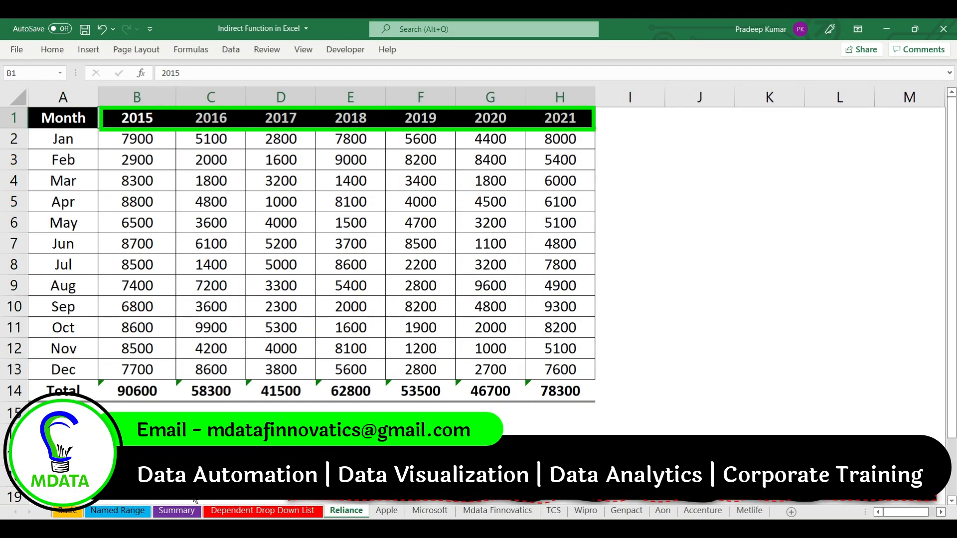
pyautogui.click(177, 511)
pyautogui.moveTo(180, 139); pyautogui.dragTo(193, 326)
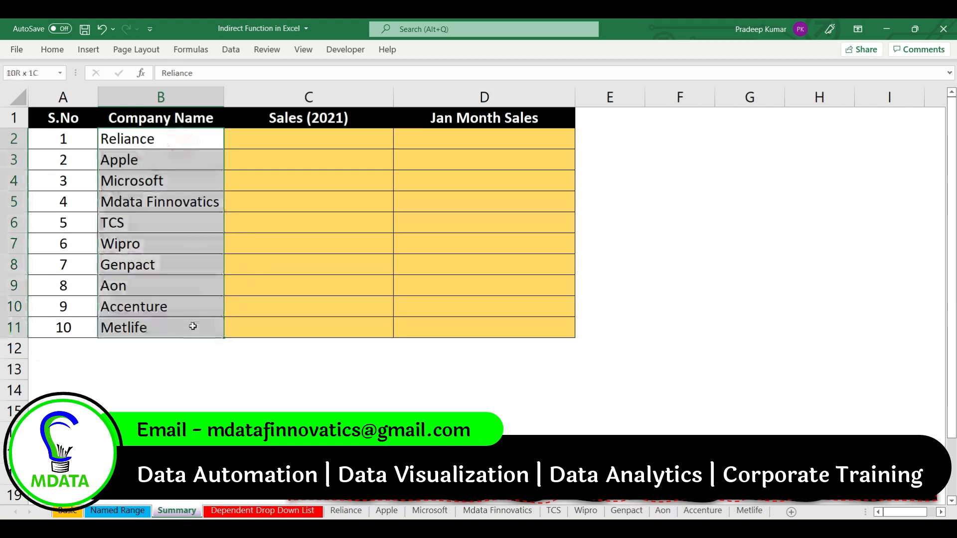
# Try a direct link in Summary cell C2 to the 2021 total at Reliance!H14, and clear the cell again.
pyautogui.click(299, 141)
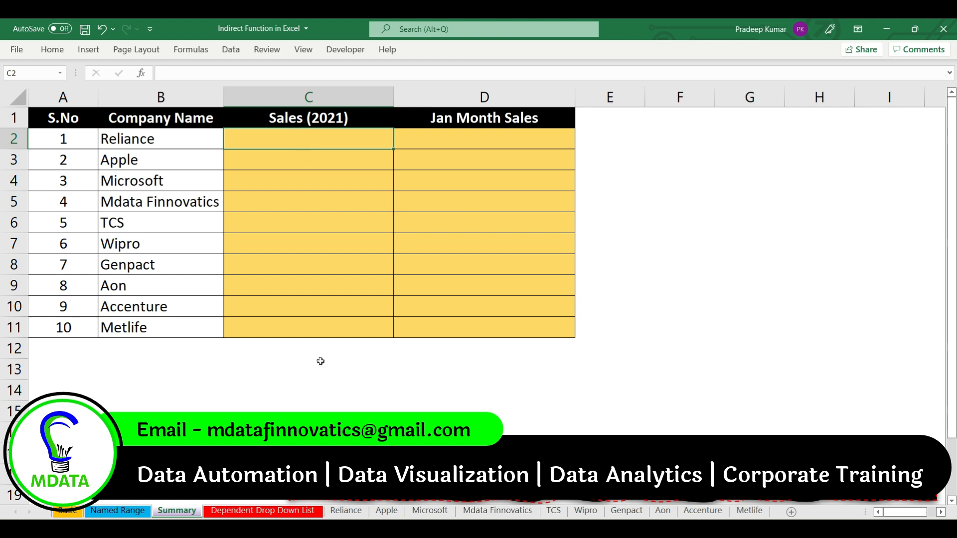
pyautogui.click(346, 511)
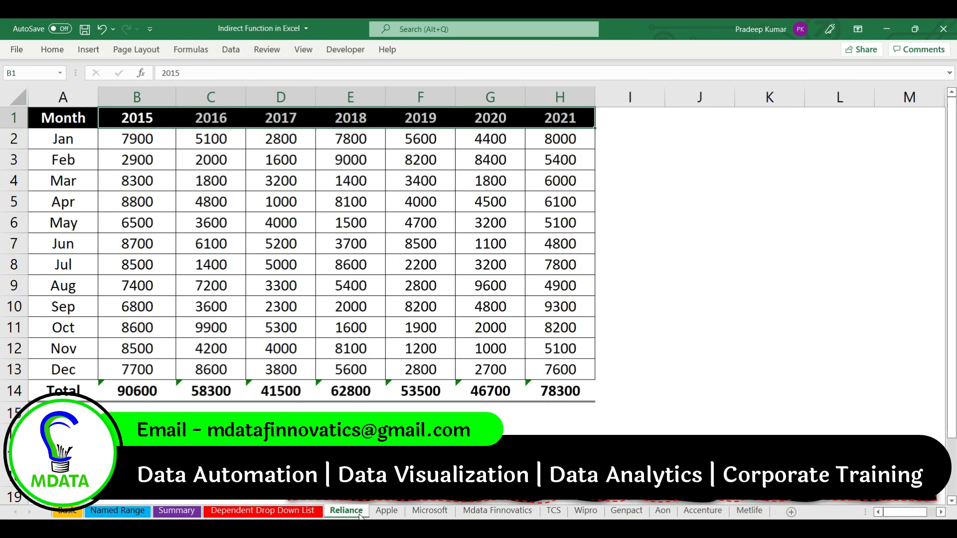
pyautogui.click(562, 397)
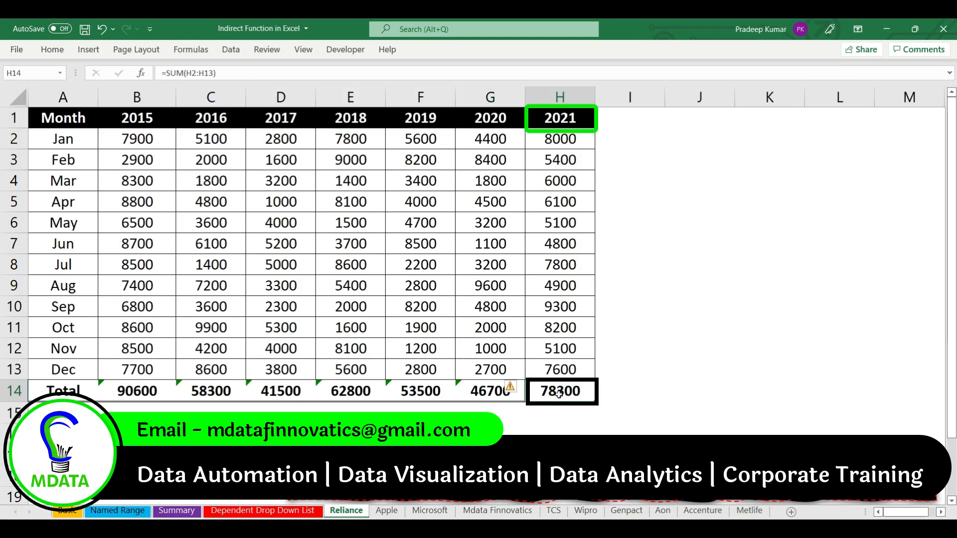
pyautogui.click(176, 510)
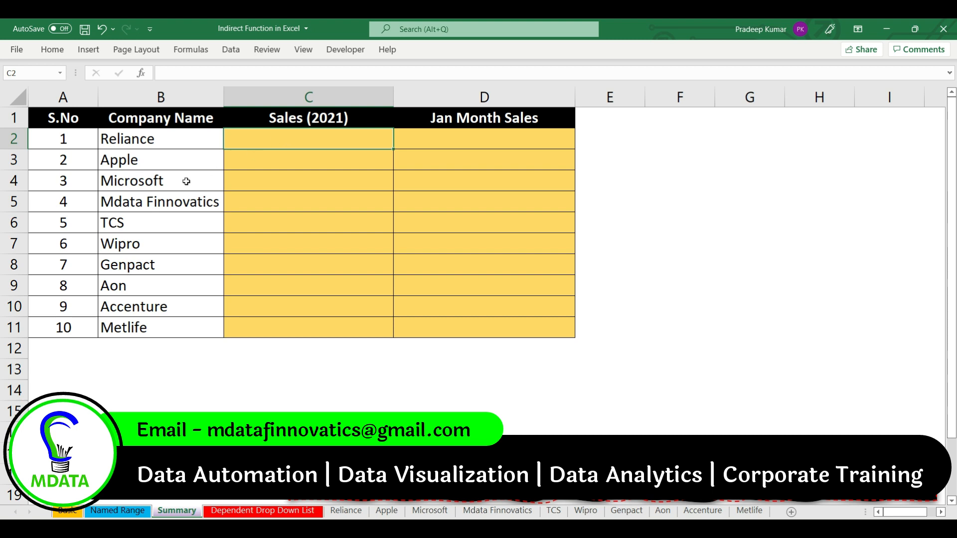
pyautogui.write('=')
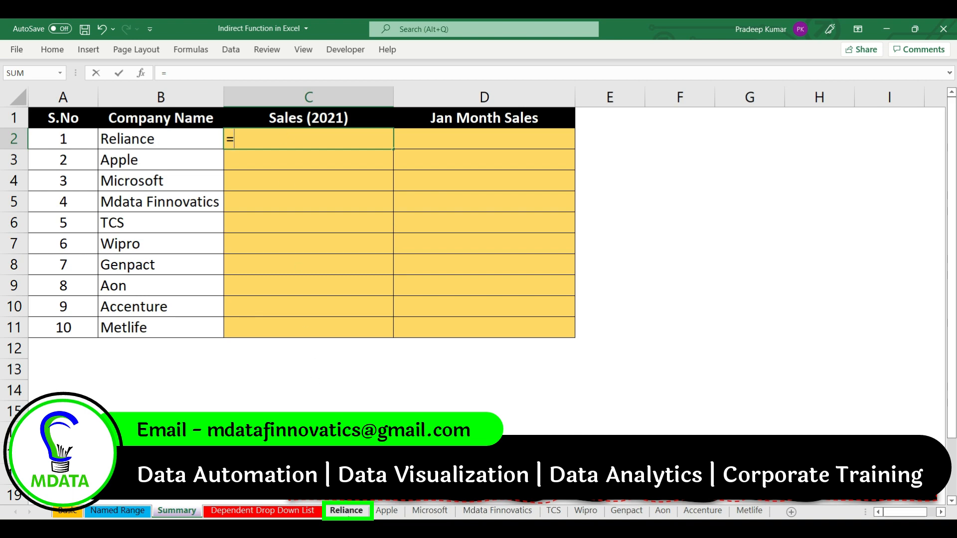
pyautogui.click(346, 510)
pyautogui.click(582, 390)
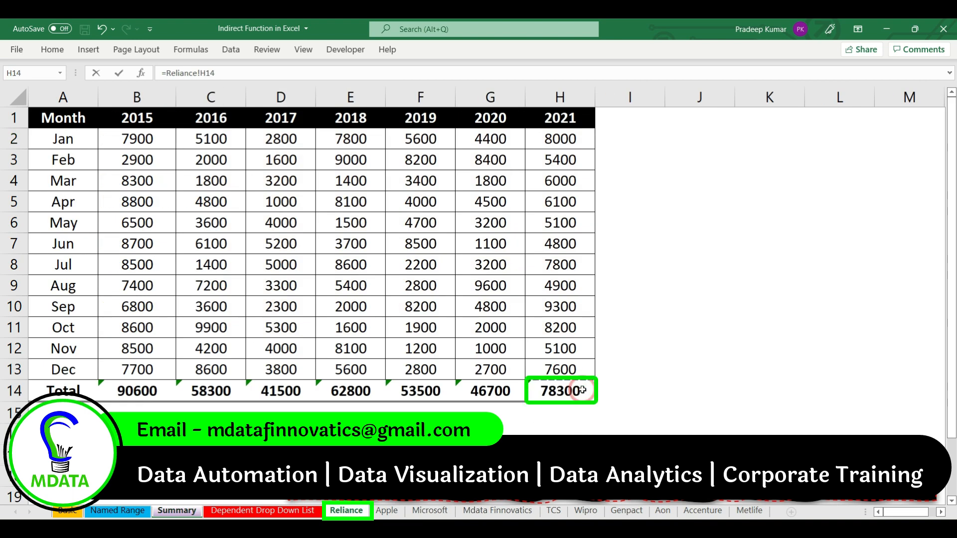
pyautogui.press('Return')
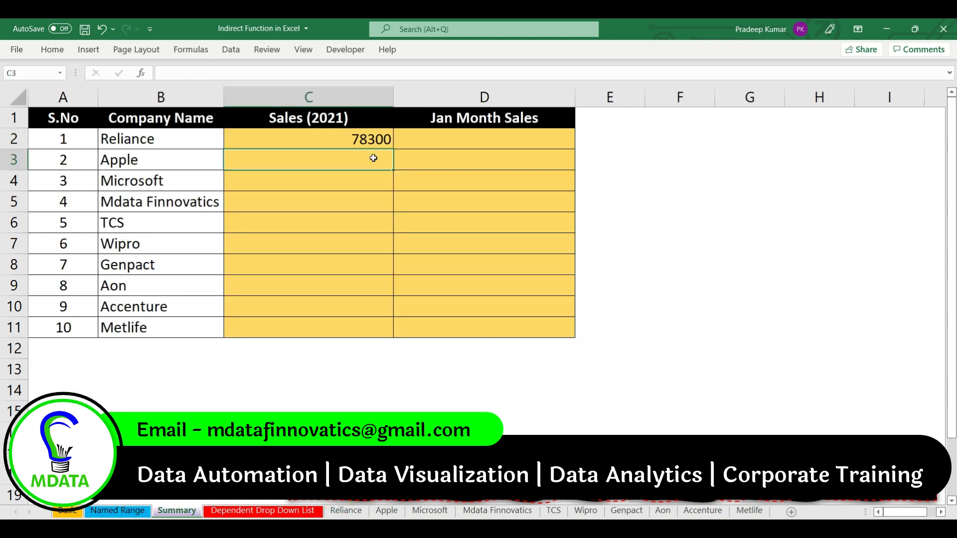
pyautogui.moveTo(187, 140); pyautogui.dragTo(187, 322)
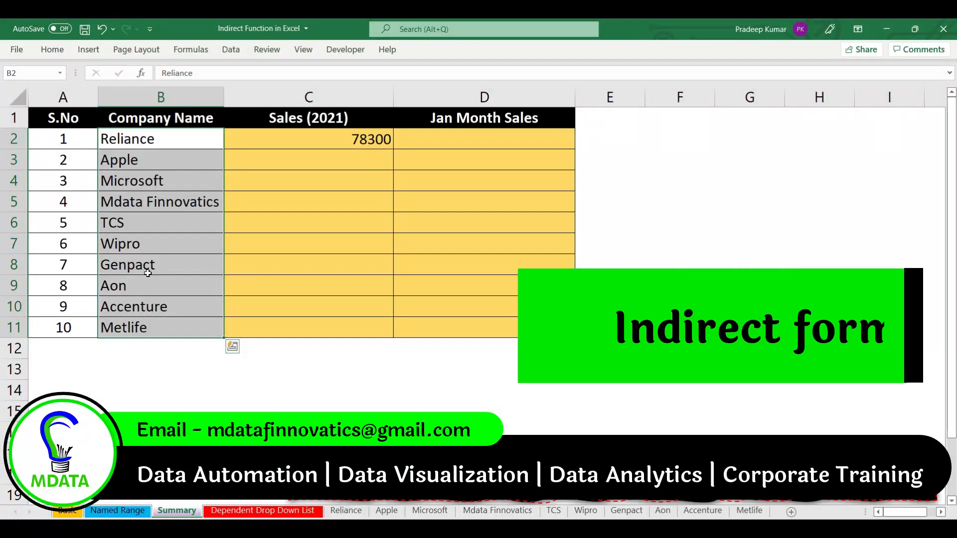
pyautogui.click(364, 143)
pyautogui.press('Delete')
# Enter =Reliance!H14 in Summary cell C13 and convert it to plain text as a sample of the reference syntax.
pyautogui.click(336, 363)
pyautogui.write('=')
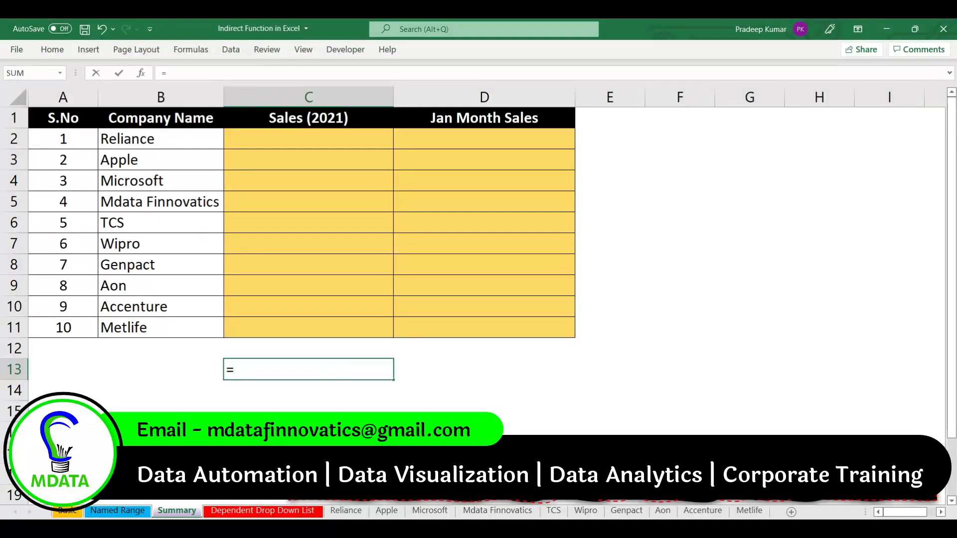
pyautogui.click(347, 510)
pyautogui.click(577, 388)
pyautogui.press('Return')
pyautogui.press('Up')
pyautogui.press('F2')
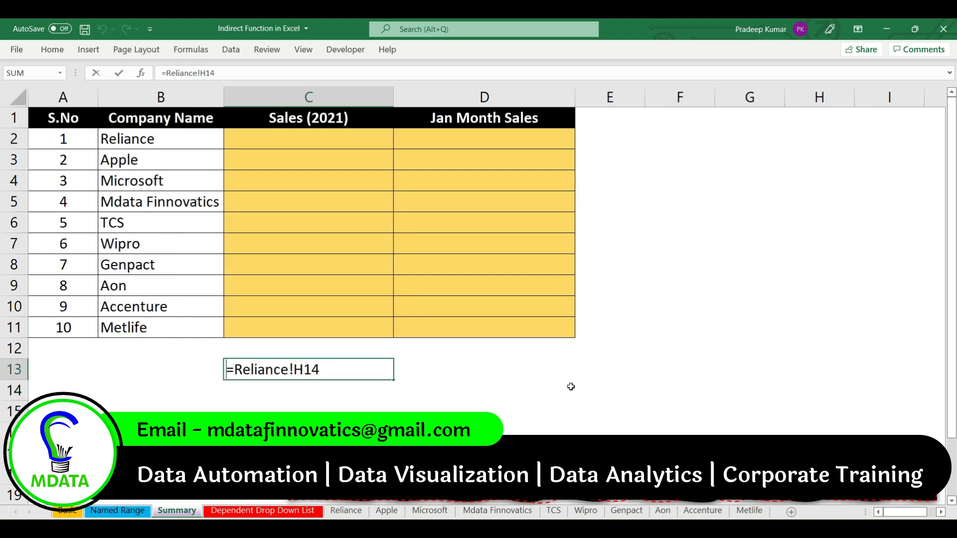
pyautogui.write("'")
pyautogui.press('Return')
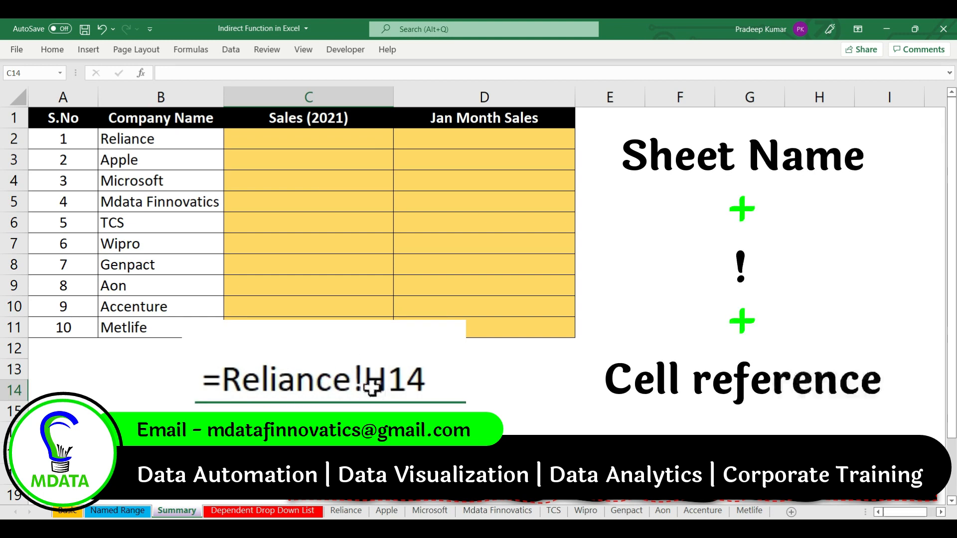
# Build each company's sheet reference as text with =B2&"!H14" in C2 and fill it down to C11.
pyautogui.click(328, 139)
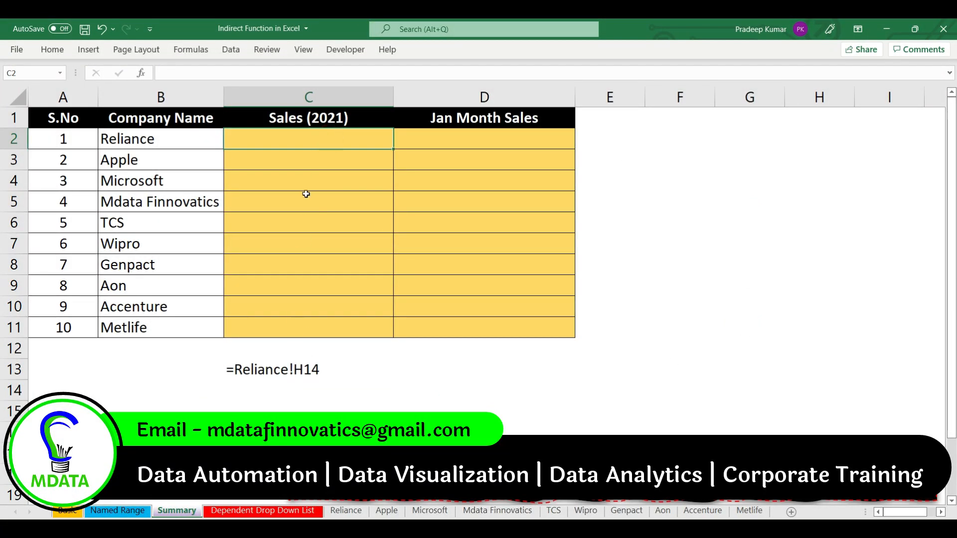
pyautogui.write('=')
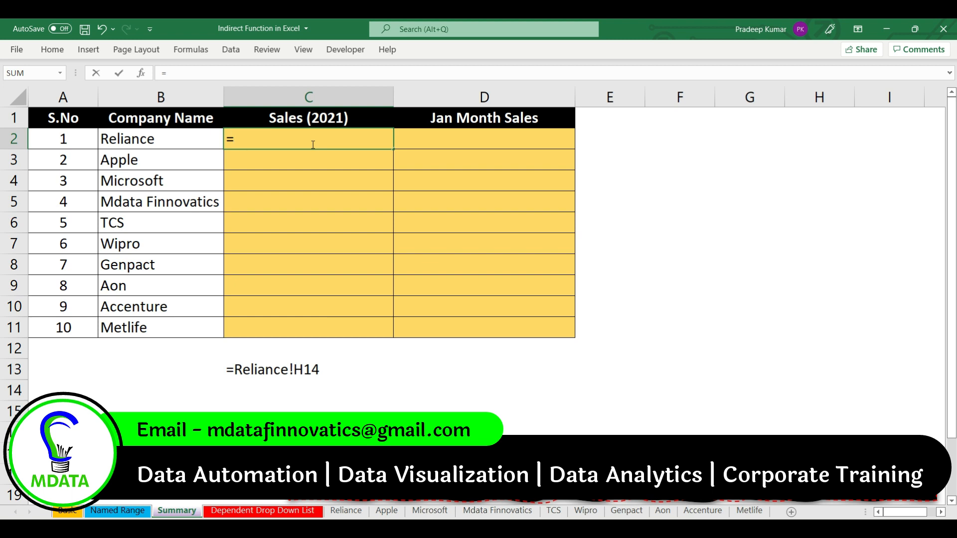
pyautogui.click(142, 139)
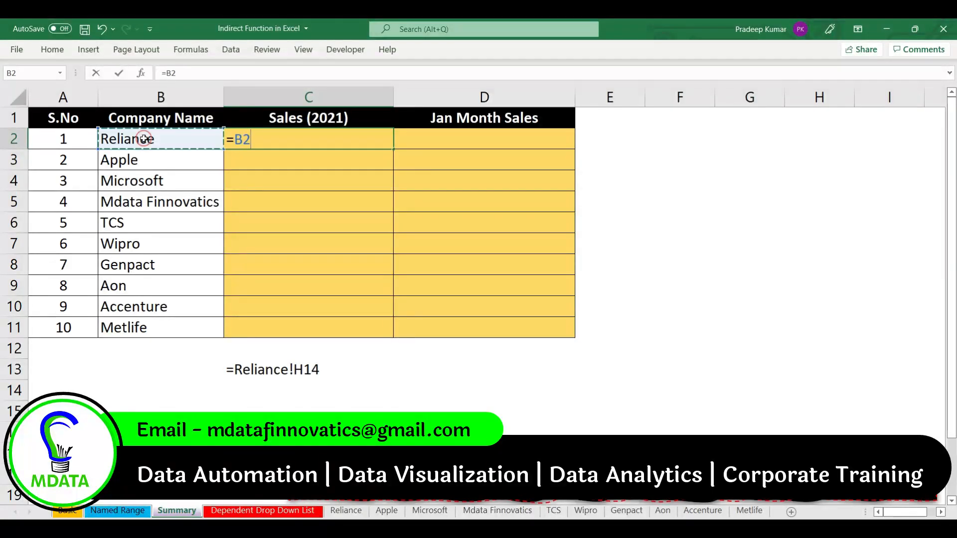
pyautogui.write('&')
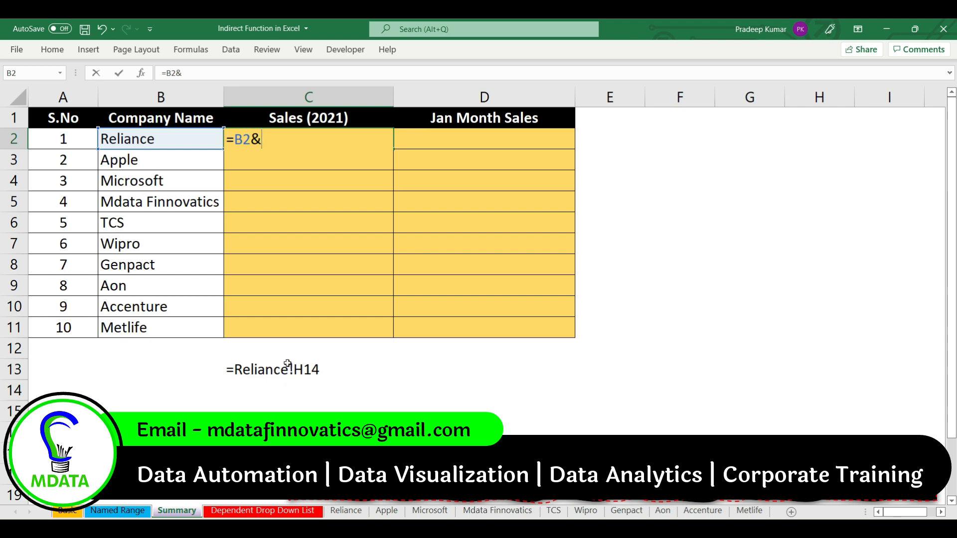
pyautogui.write('"')
pyautogui.write('!H14')
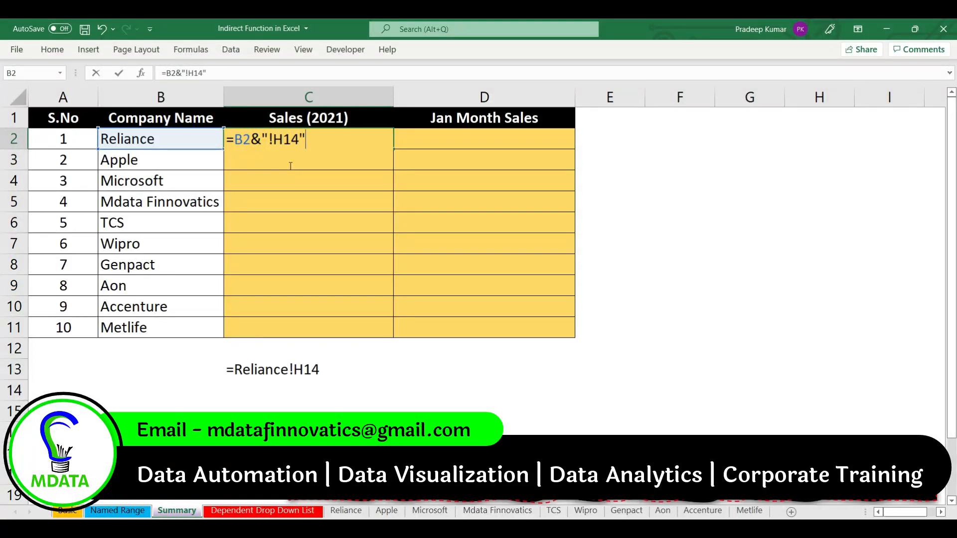
pyautogui.press('Return')
pyautogui.click(309, 139)
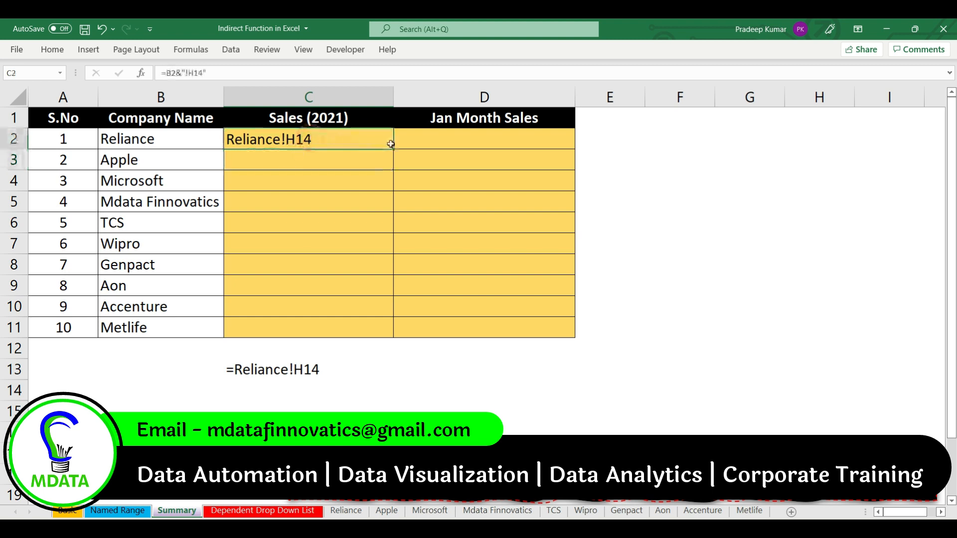
pyautogui.moveTo(393, 148); pyautogui.dragTo(394, 331)
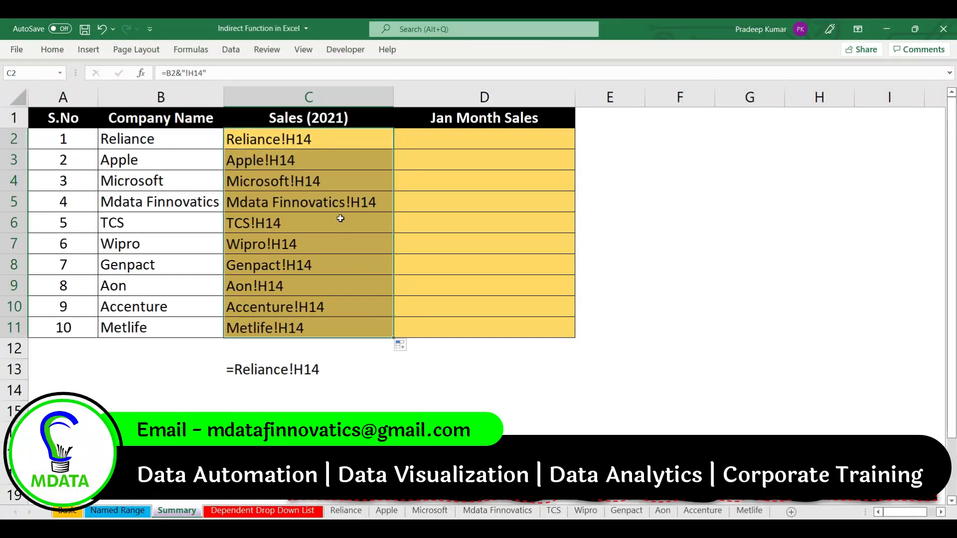
# Wrap the reference text in C2 with INDIRECT as =INDIRECT(B2&"!H14") and fill it down to C4.
pyautogui.click(323, 139)
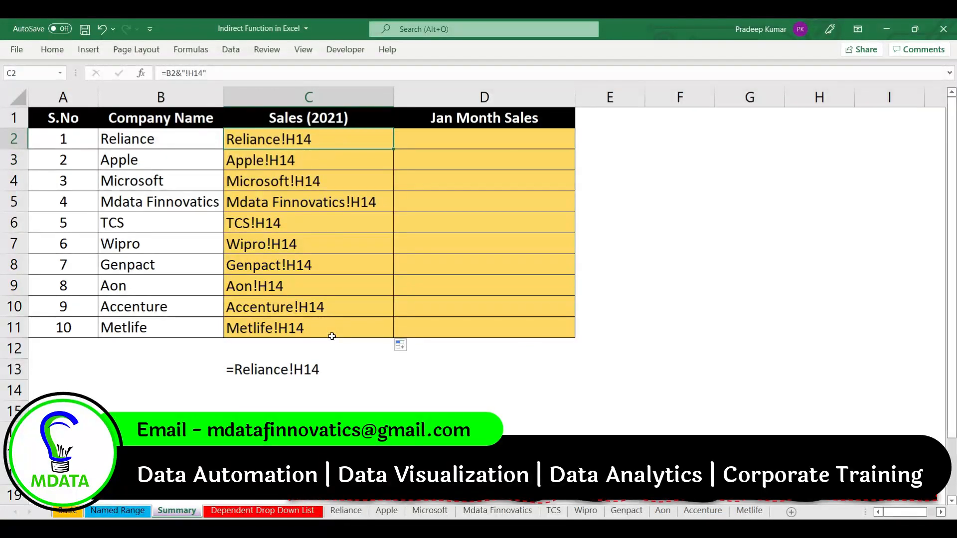
pyautogui.doubleClick(334, 141)
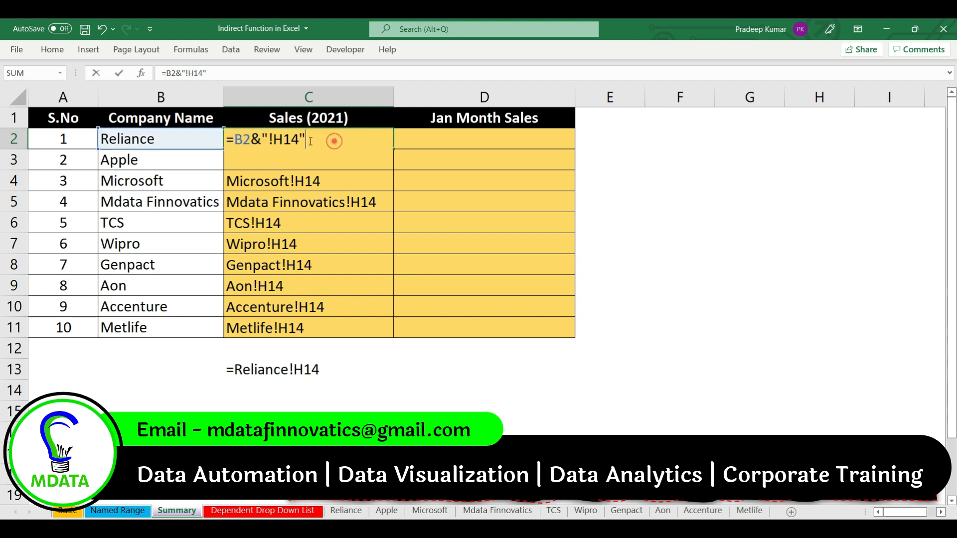
pyautogui.write('indirect(')
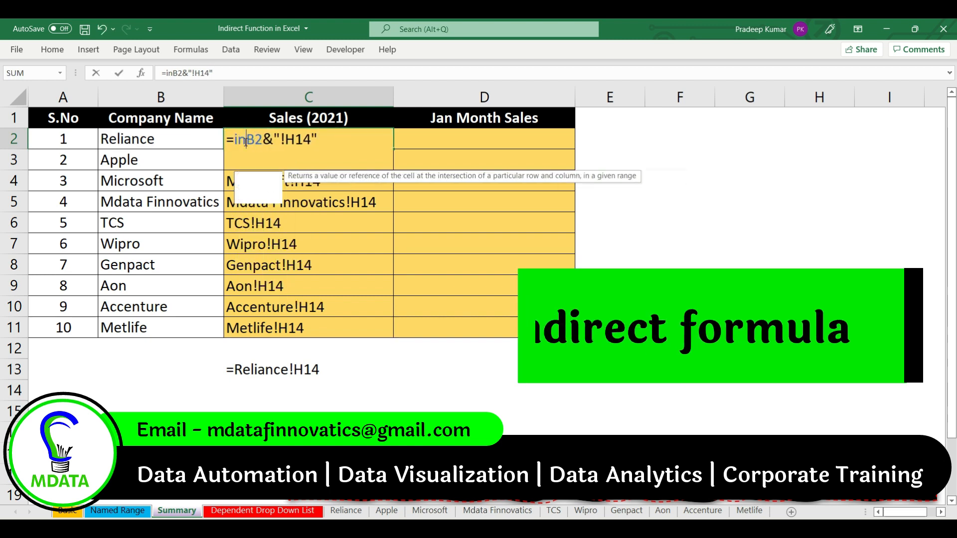
pyautogui.click(377, 140)
pyautogui.write(')')
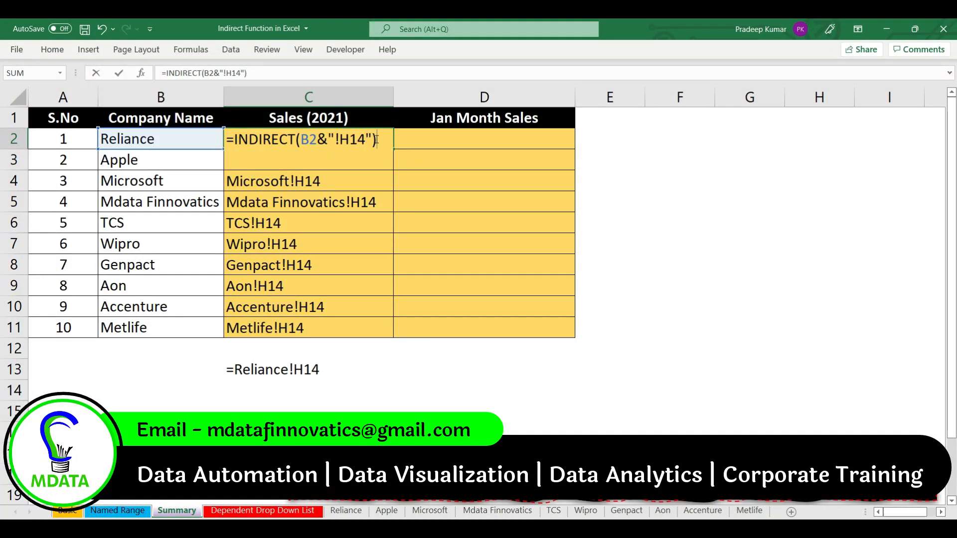
pyautogui.press('Return')
pyautogui.click(377, 140)
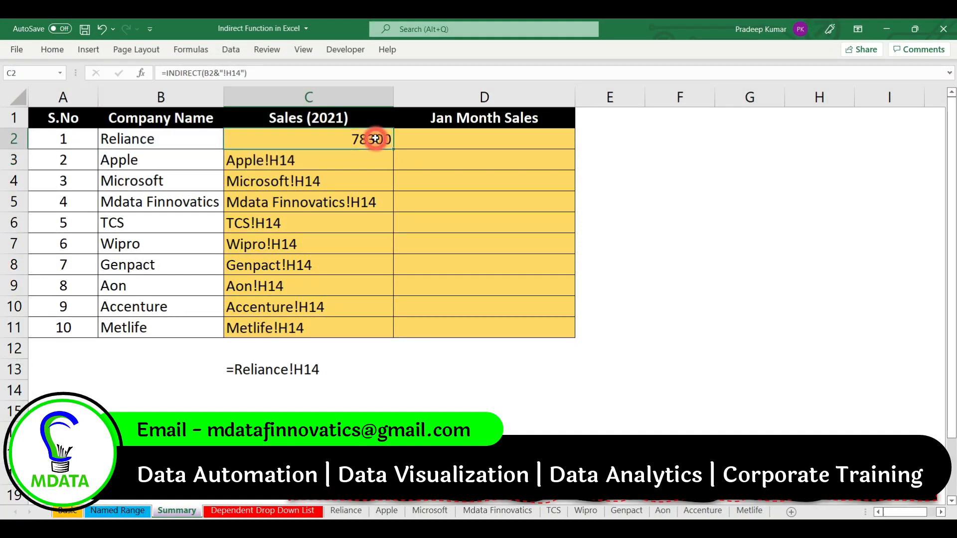
pyautogui.moveTo(393, 149); pyautogui.dragTo(396, 192)
# Compare the Summary's Reliance and Microsoft 2021 sales with the totals in H14 on their company sheets.
pyautogui.click(378, 137)
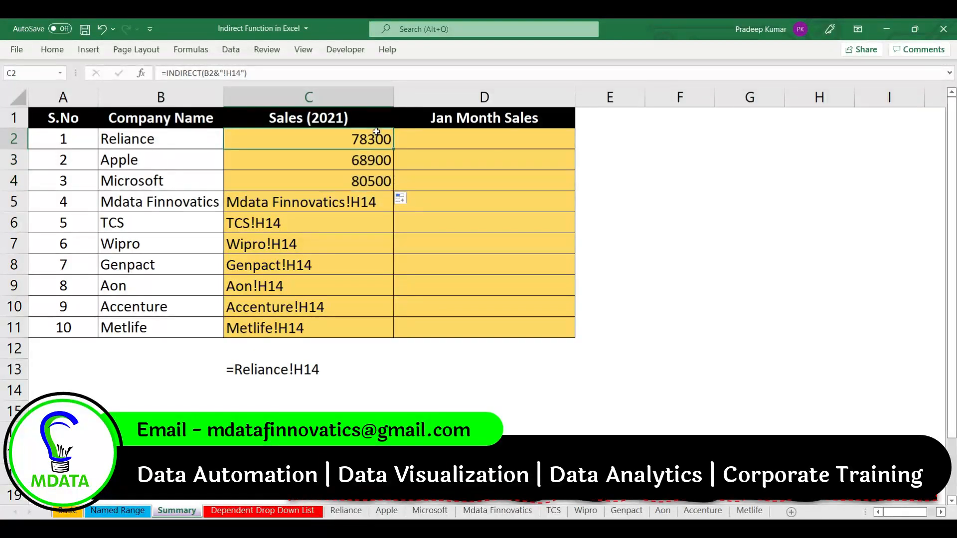
pyautogui.click(346, 510)
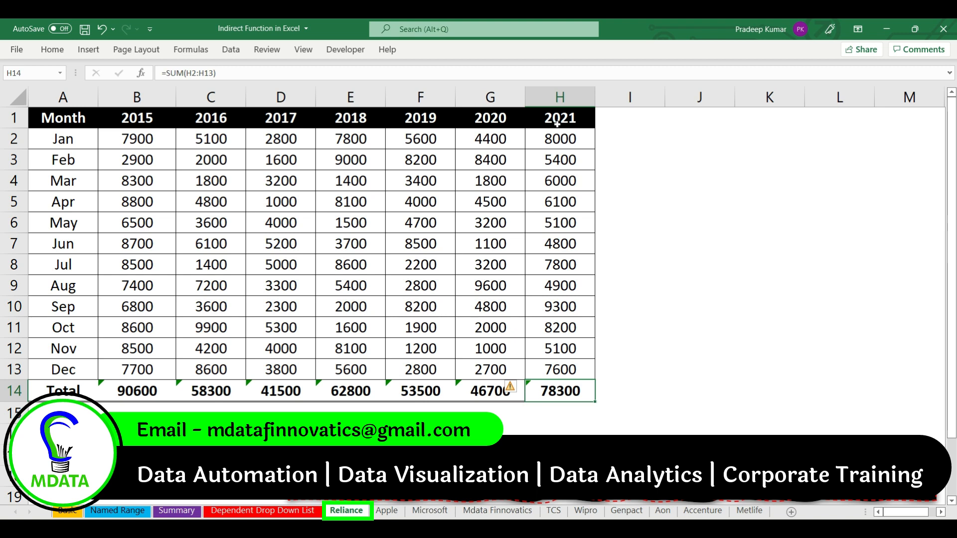
pyautogui.hotkey('ctrl', 'c')
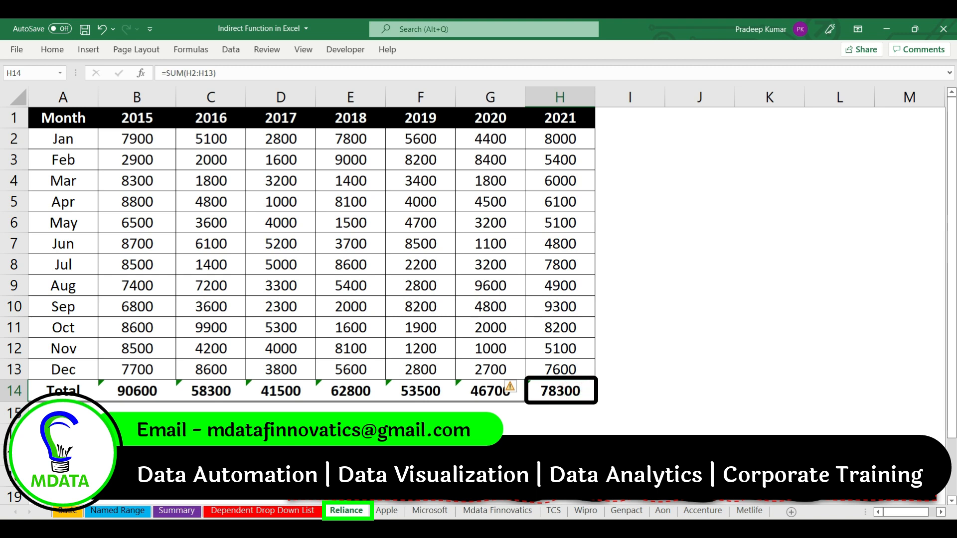
pyautogui.click(176, 510)
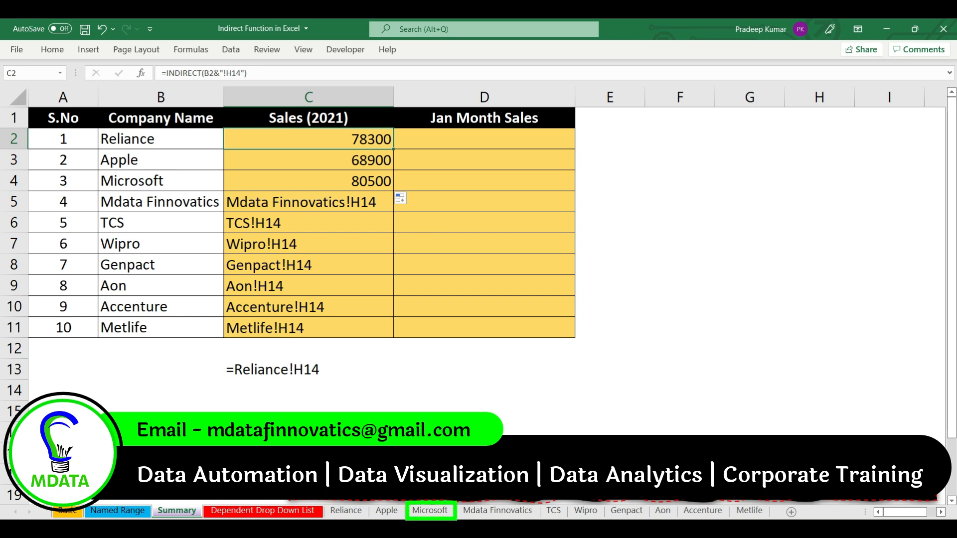
pyautogui.click(429, 510)
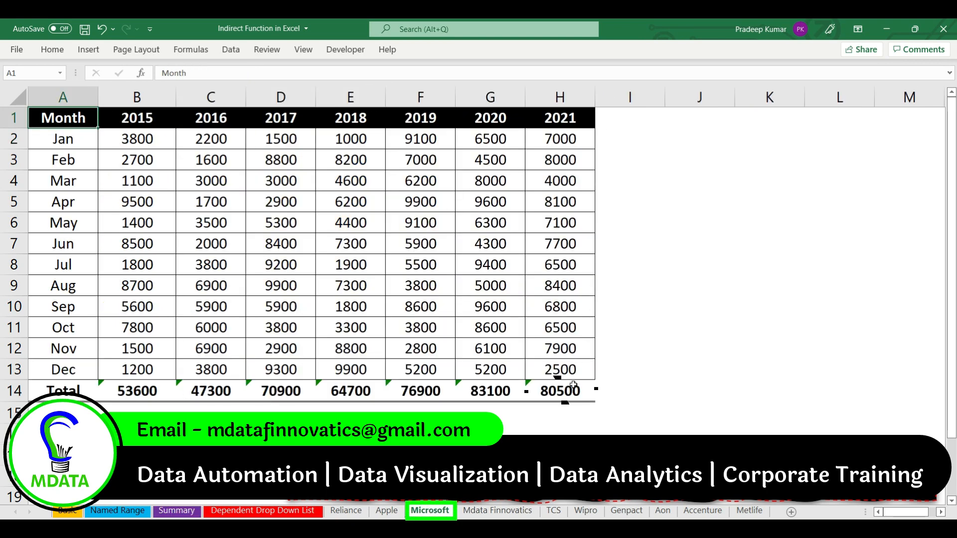
pyautogui.click(566, 392)
pyautogui.click(199, 511)
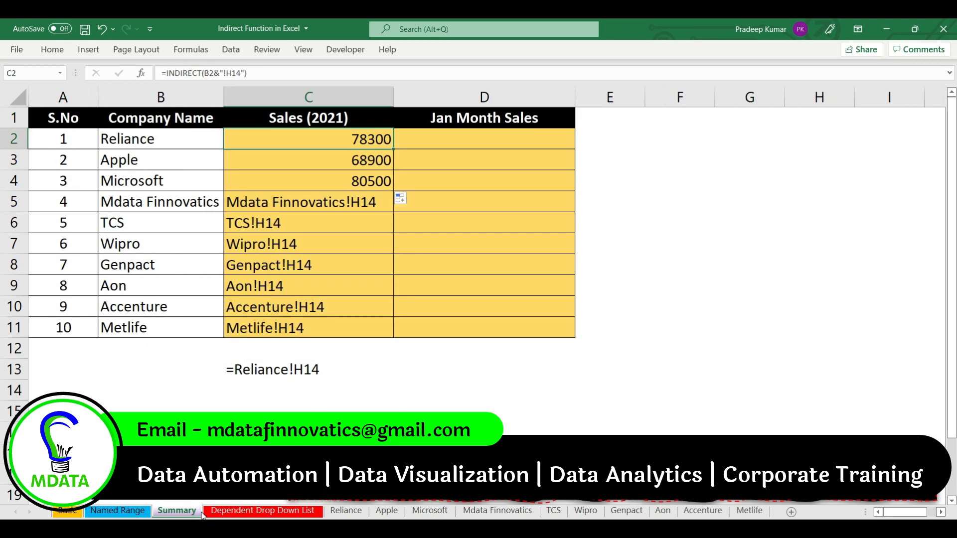
# Fill the INDIRECT formula from C4 down through C11 and inspect the Mdata Finnovatics row.
pyautogui.click(370, 184)
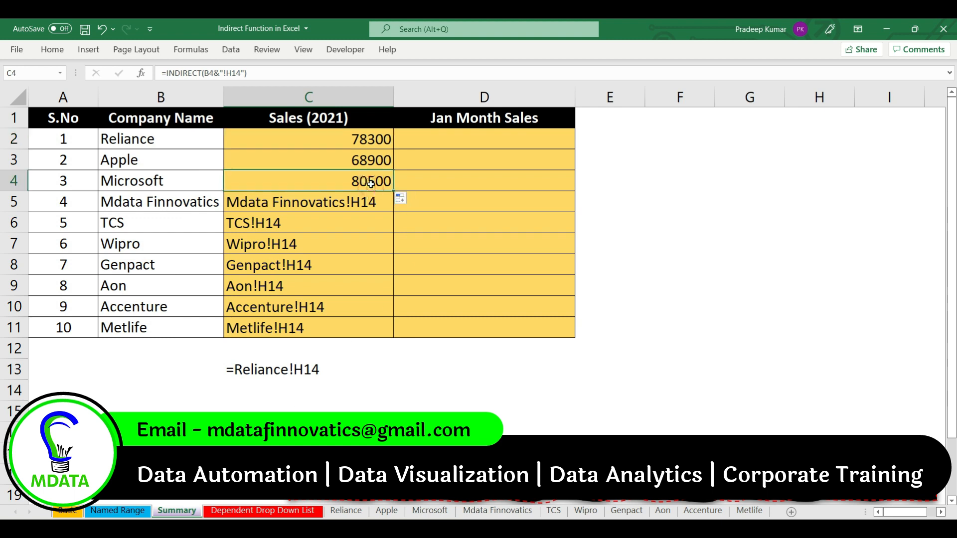
pyautogui.moveTo(392, 190); pyautogui.dragTo(391, 205)
pyautogui.click(381, 203)
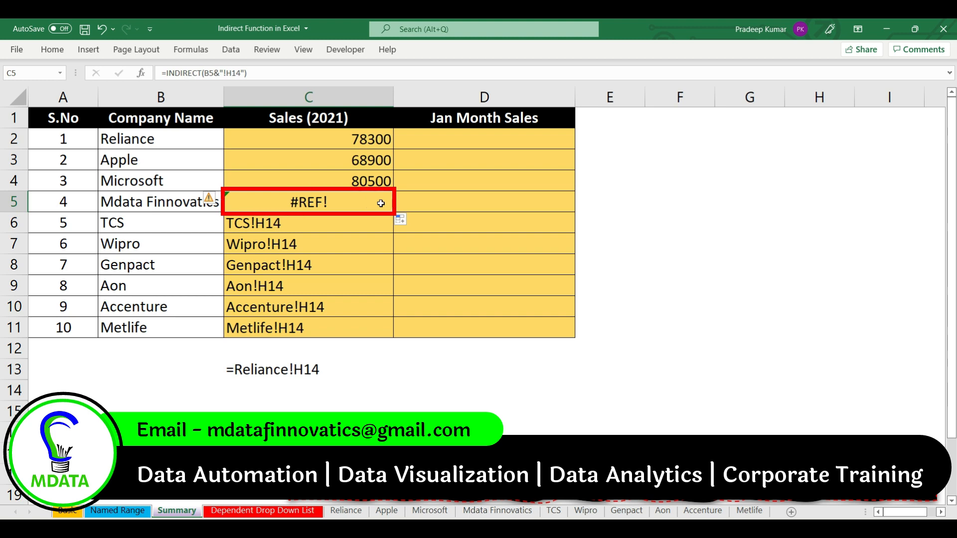
pyautogui.moveTo(391, 225); pyautogui.dragTo(391, 334)
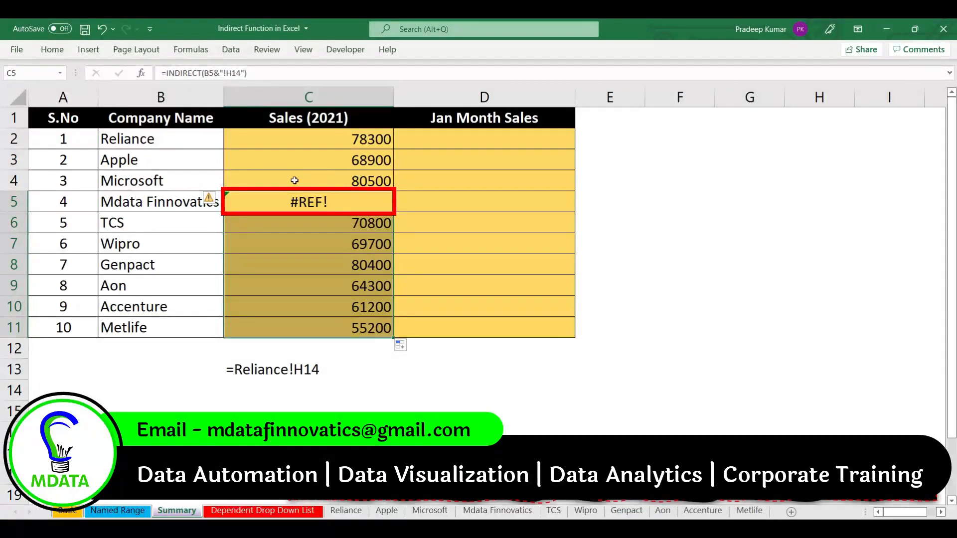
pyautogui.click(179, 206)
pyautogui.click(249, 202)
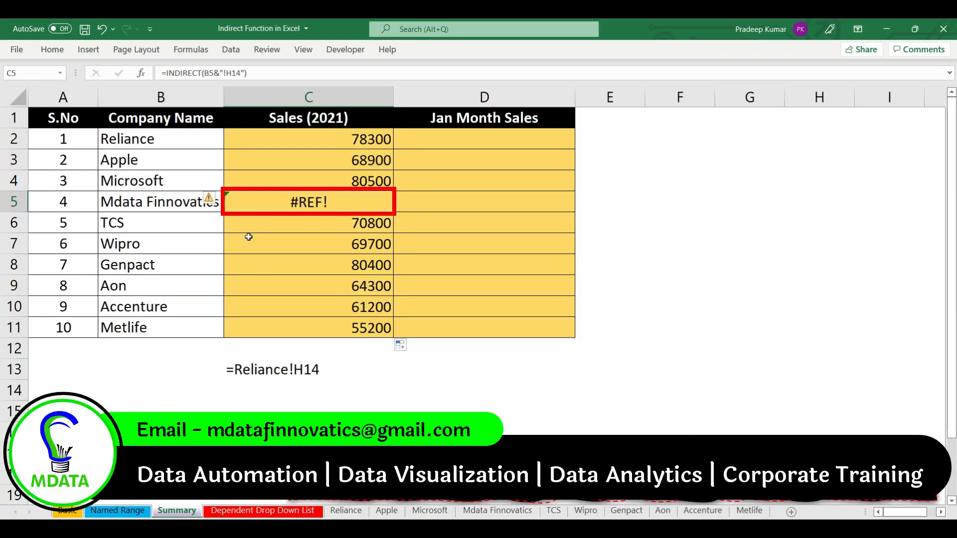
# Enter ='Mdata Finnovatics'!H14 in Summary cell C14 and convert it to plain text as a second syntax sample.
pyautogui.click(299, 394)
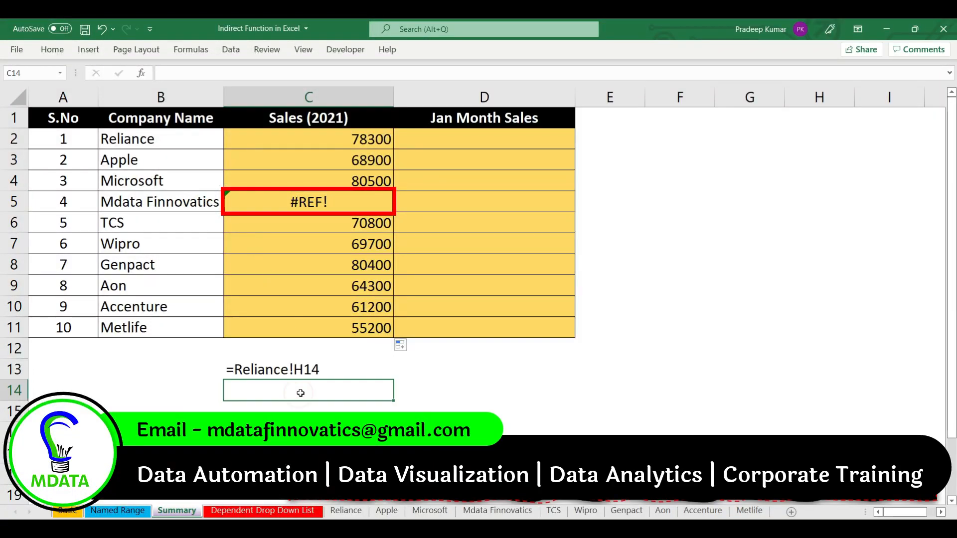
pyautogui.write('=')
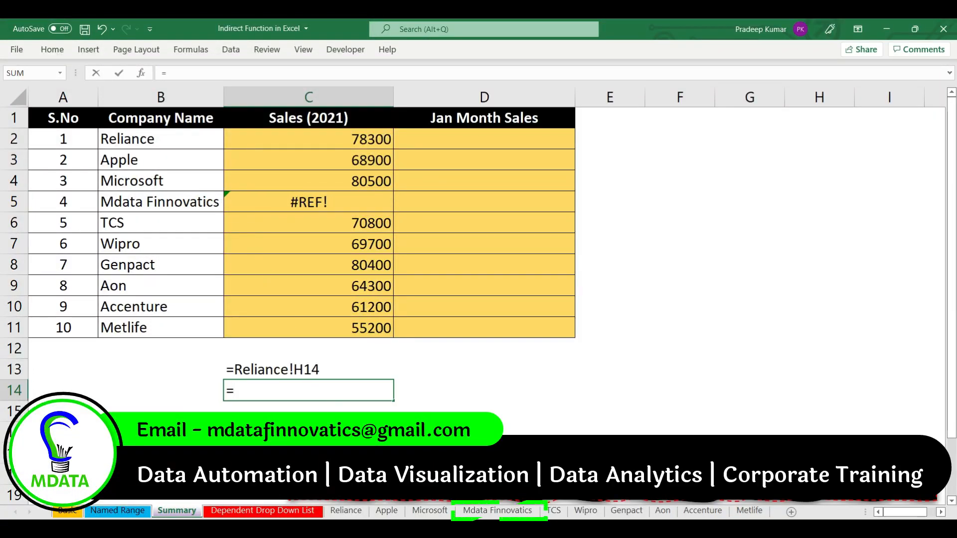
pyautogui.click(497, 510)
pyautogui.click(568, 395)
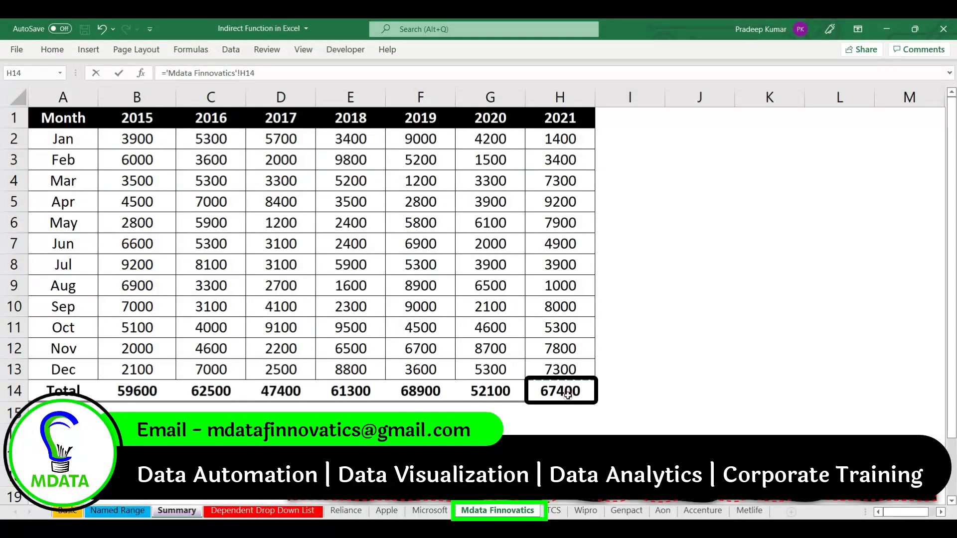
pyautogui.hotkey('ctrl', 'Return')
pyautogui.press('F2')
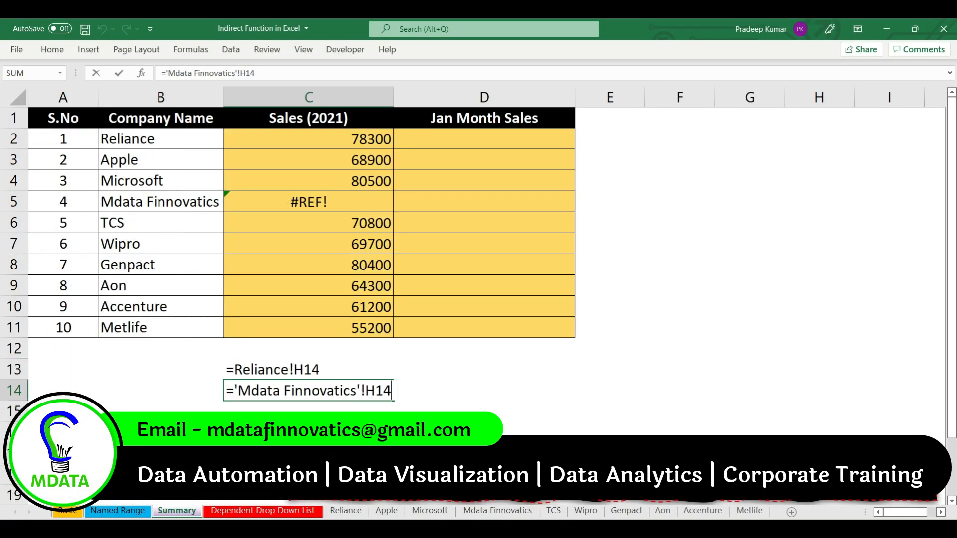
pyautogui.write("'")
pyautogui.press('Return')
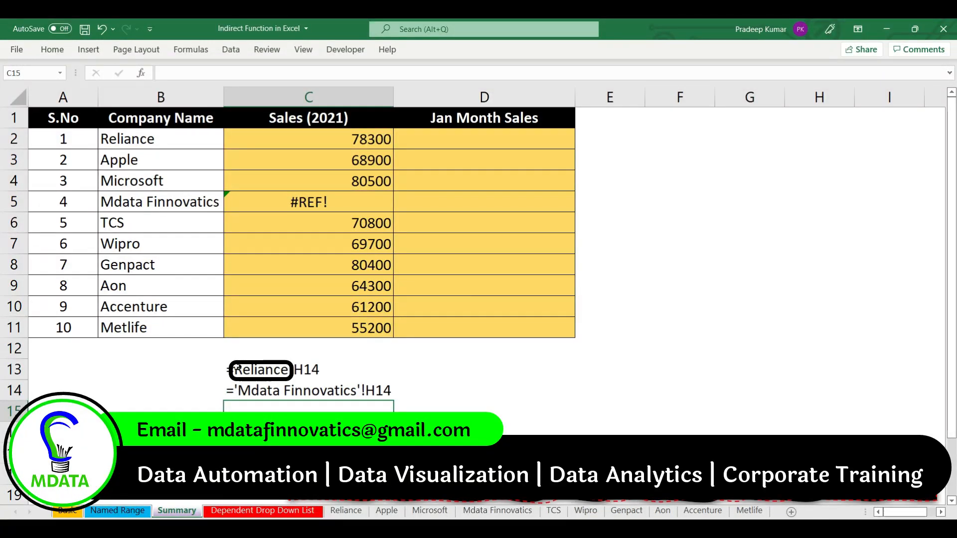
# Compare the apostrophes around the sheet names in sample cells C13 and C14 with the INDIRECT formula in C5.
pyautogui.doubleClick(237, 367)
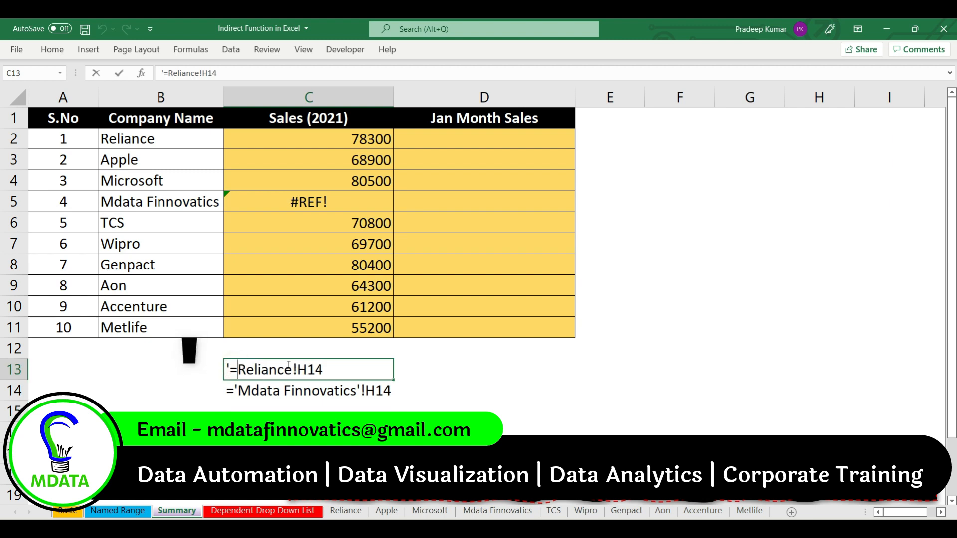
pyautogui.press('BackSpace')
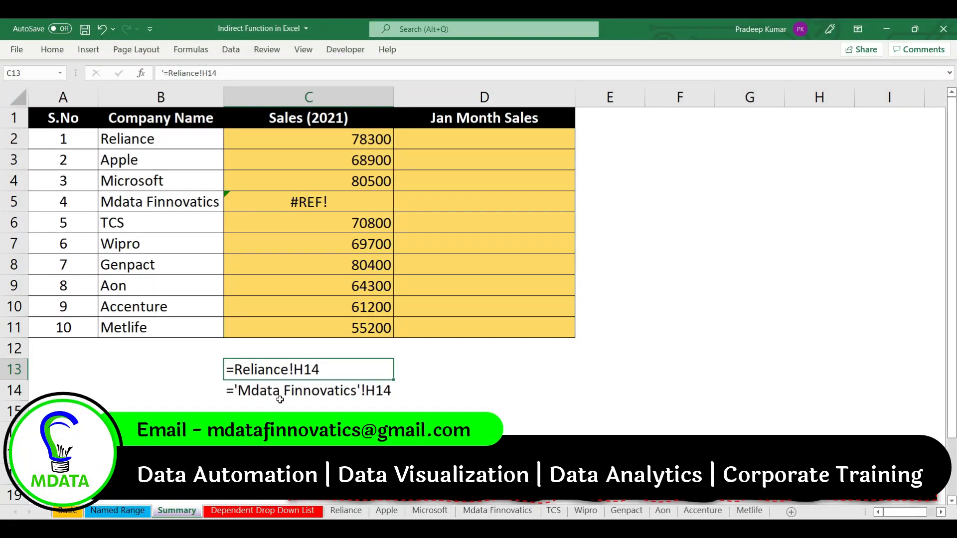
pyautogui.doubleClick(280, 400)
pyautogui.moveTo(238, 387); pyautogui.dragTo(241, 388)
pyautogui.moveTo(360, 389); pyautogui.dragTo(364, 390)
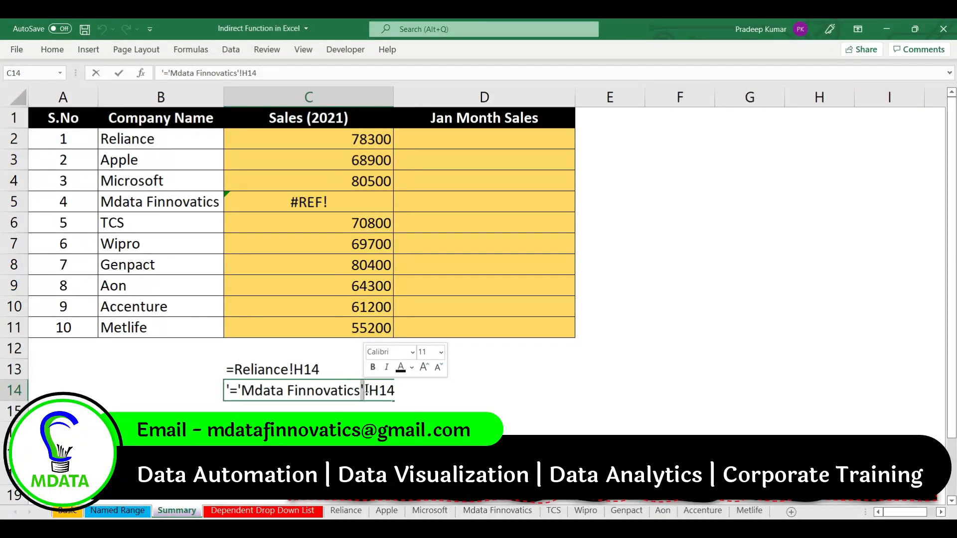
pyautogui.press('Escape')
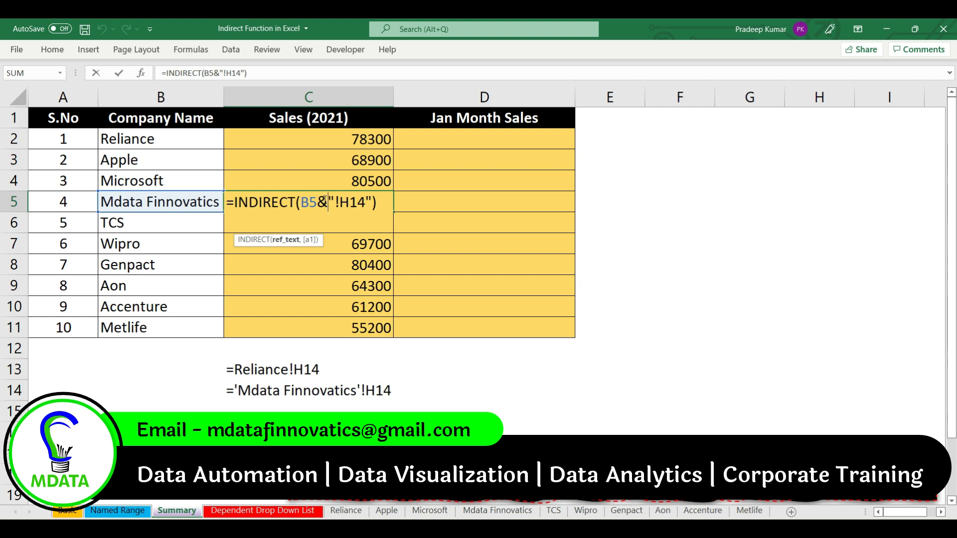
pyautogui.hotkey('ctrl', 'Return')
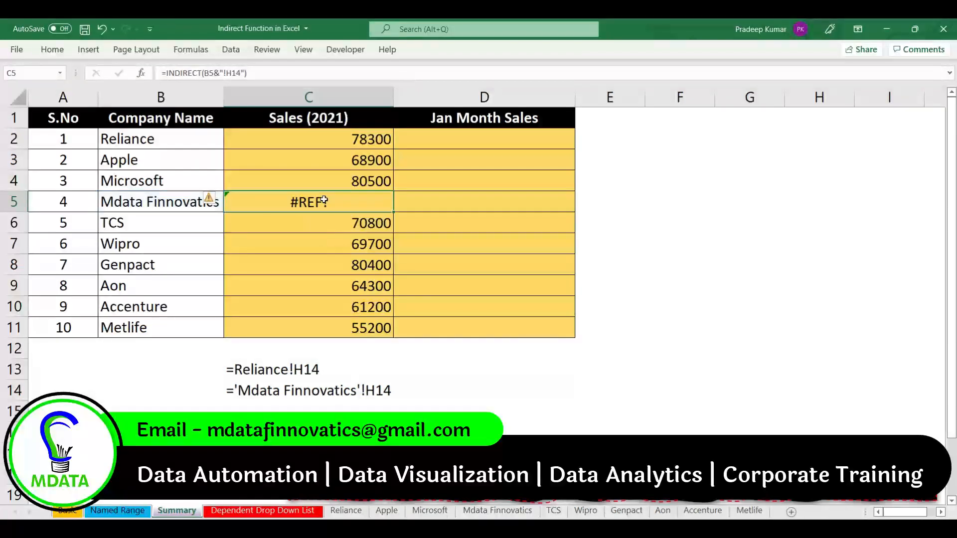
# Add apostrophes around the sheet name in C2 as =INDIRECT("'"&B2&"'!H14") and fill the formula down to C11.
pyautogui.doubleClick(323, 141)
pyautogui.click(302, 138)
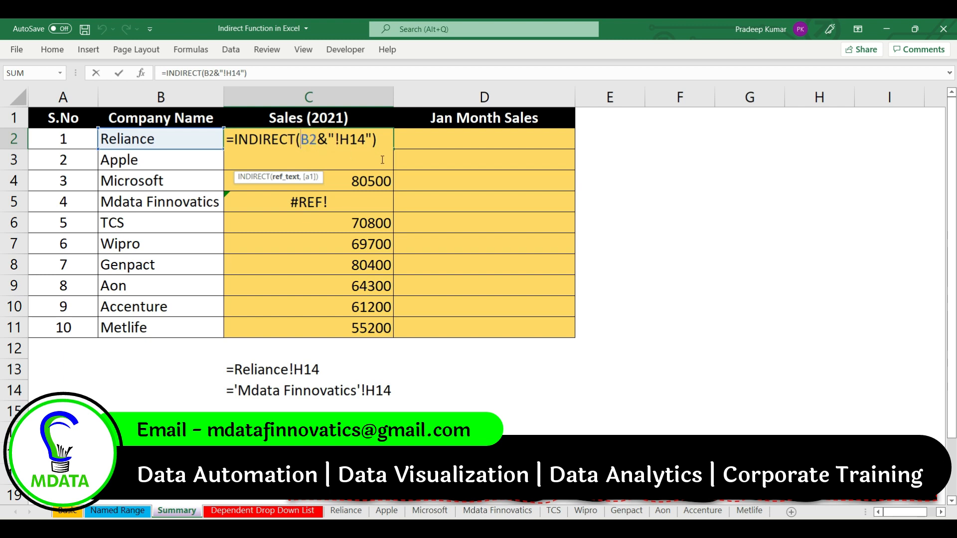
pyautogui.write('"\'"')
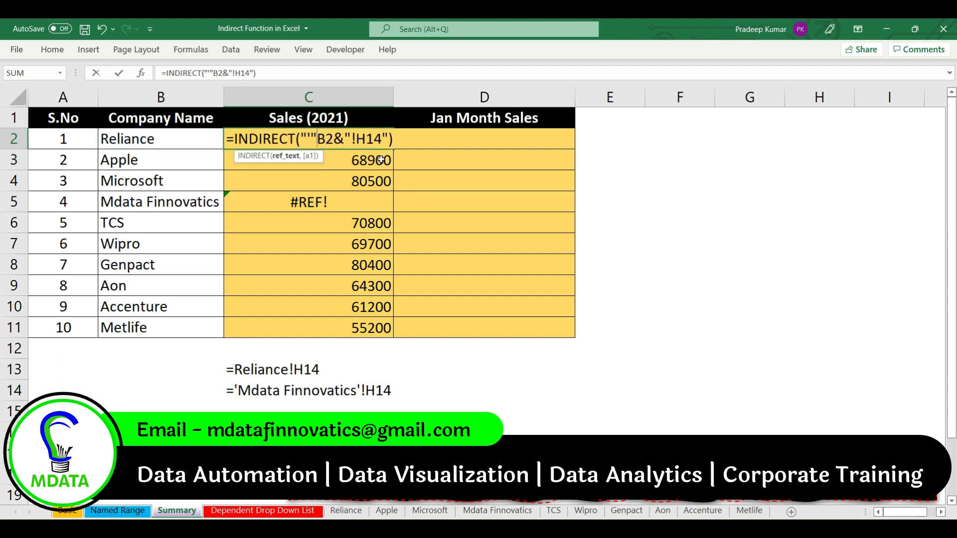
pyautogui.write('&')
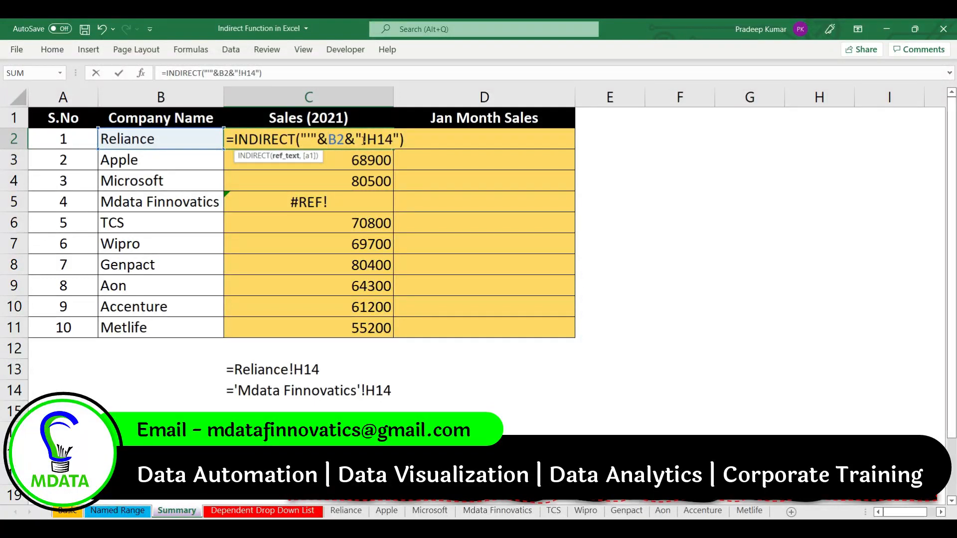
pyautogui.click(364, 139)
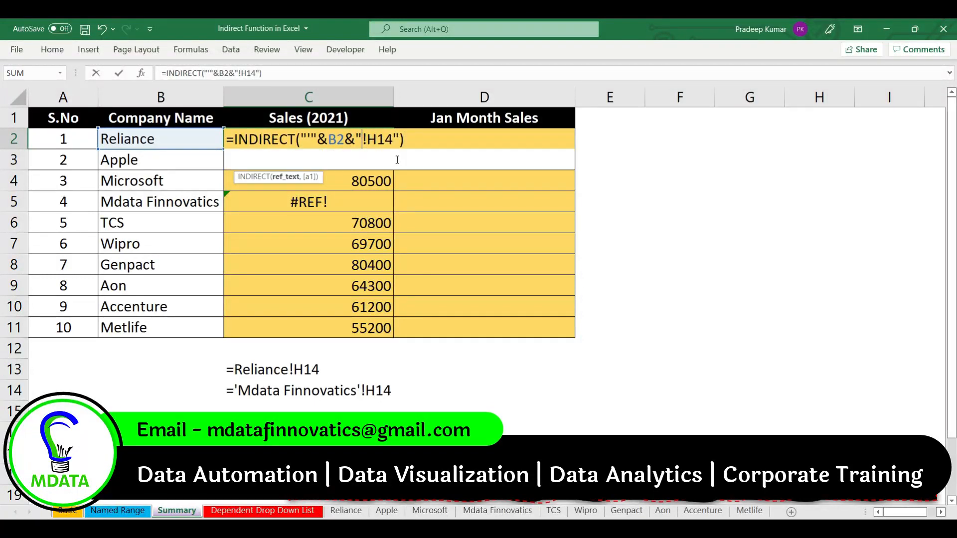
pyautogui.write("'")
pyautogui.hotkey('ctrl', 'Return')
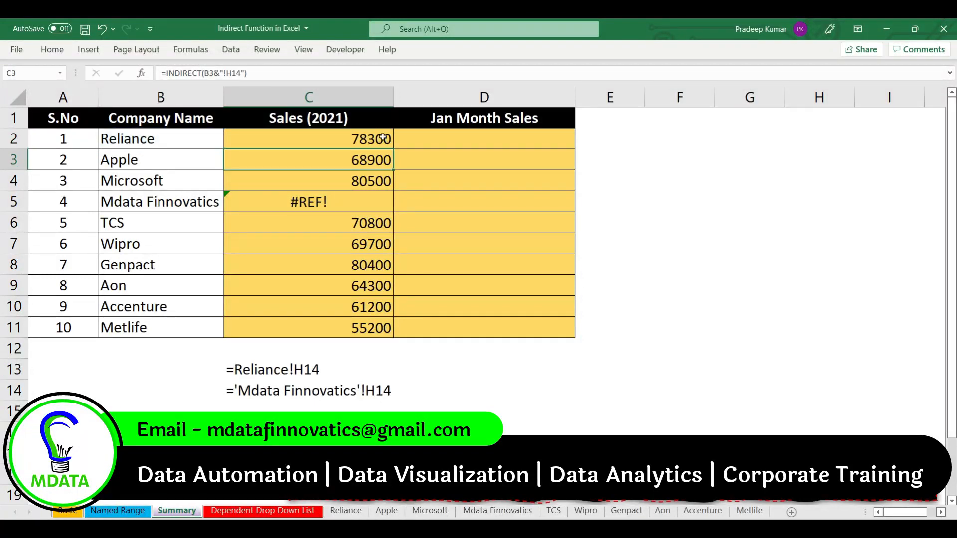
pyautogui.doubleClick(393, 147)
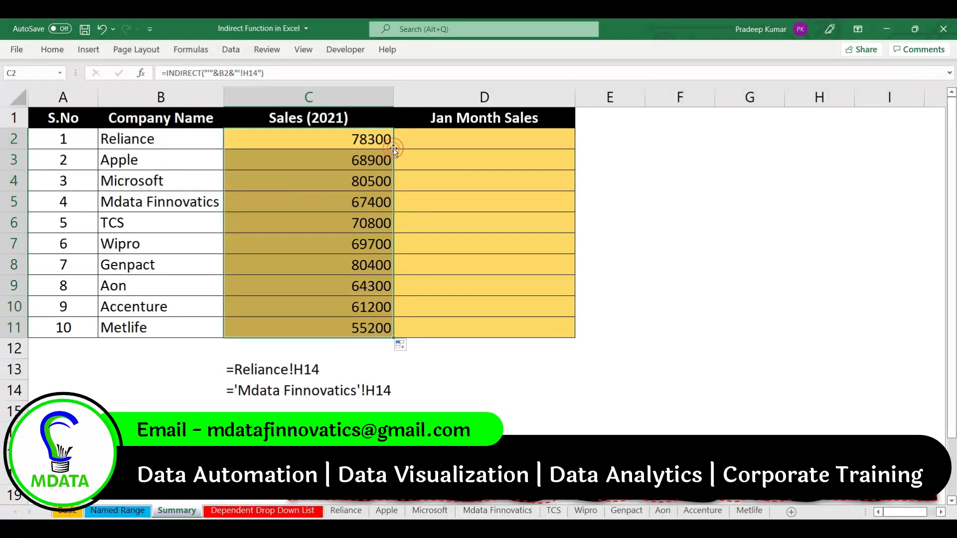
# Check the Mdata Finnovatics result in C5 against the 2021 total in H14 on its sheet.
pyautogui.click(273, 200)
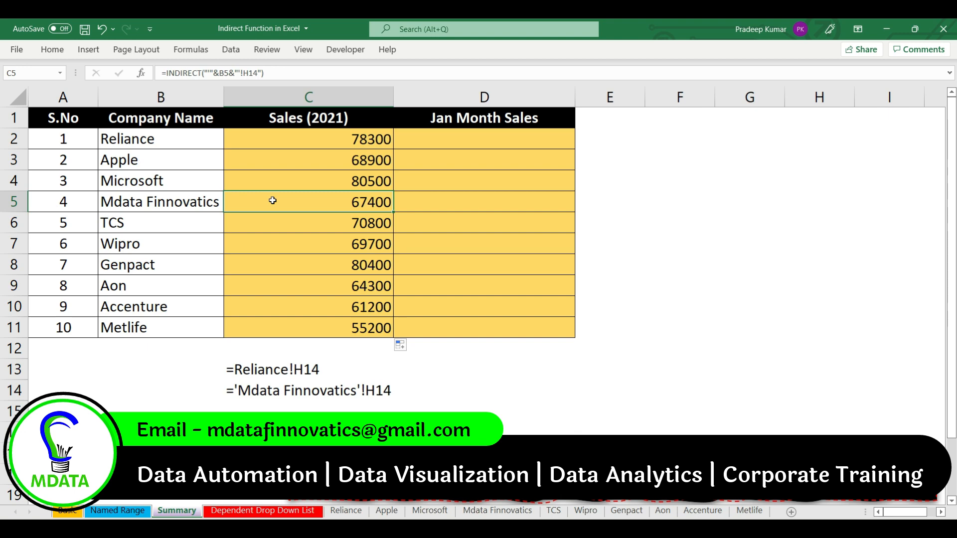
pyautogui.click(504, 513)
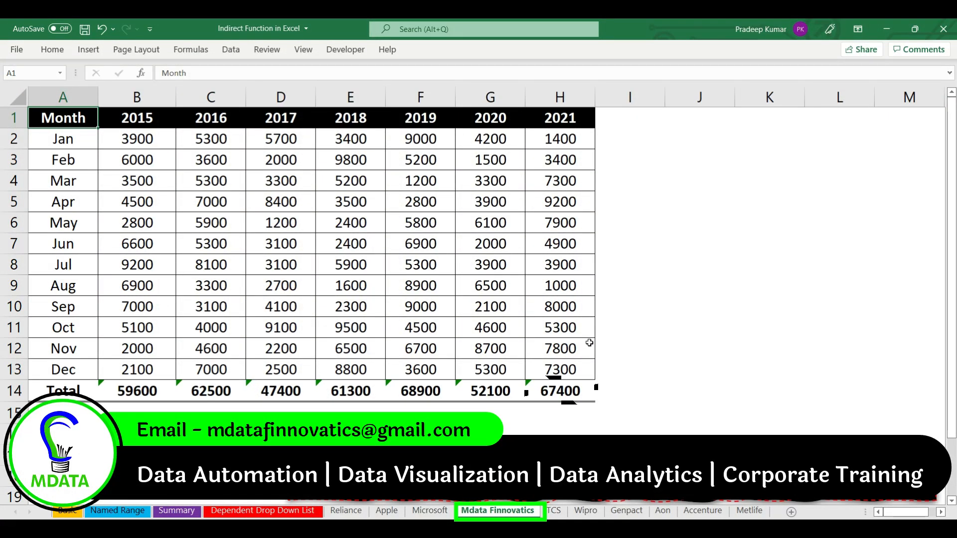
pyautogui.click(568, 387)
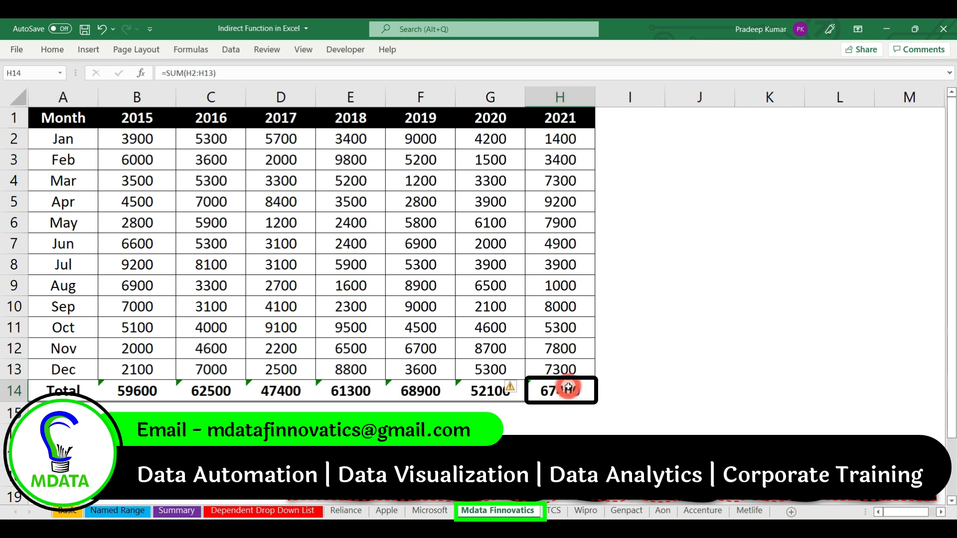
pyautogui.click(178, 511)
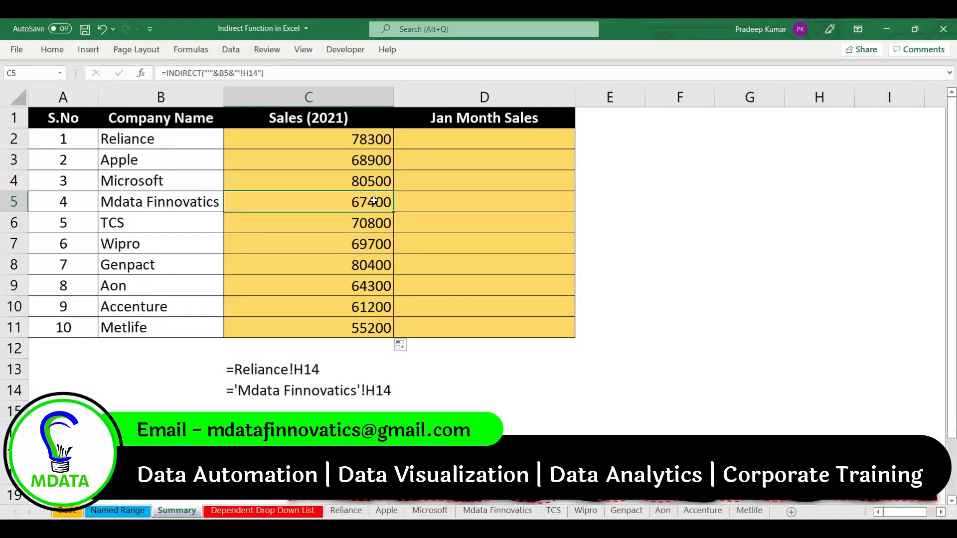
# Enter =SUM(Reliance!B2:H2) in Summary cell D2 to add up Reliance's January sales across all years.
pyautogui.click(435, 138)
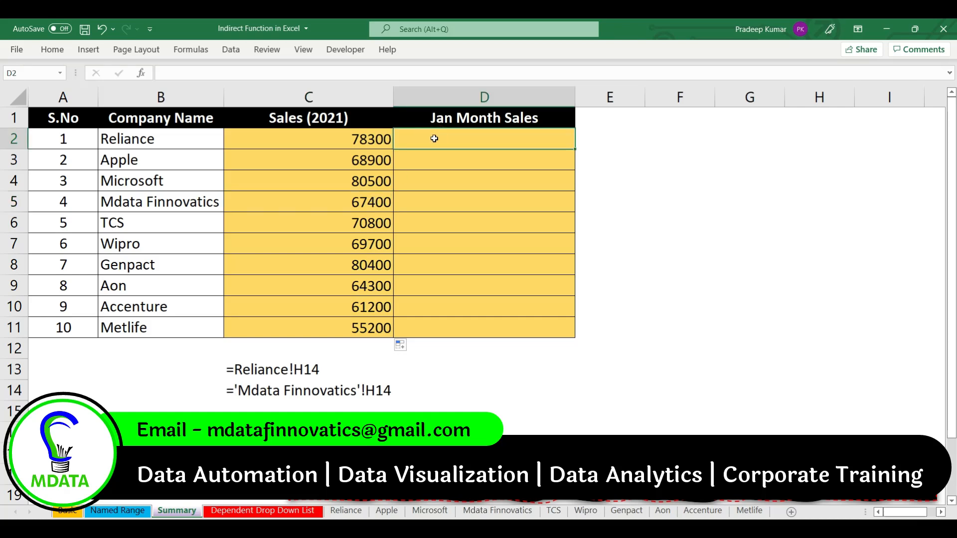
pyautogui.click(355, 512)
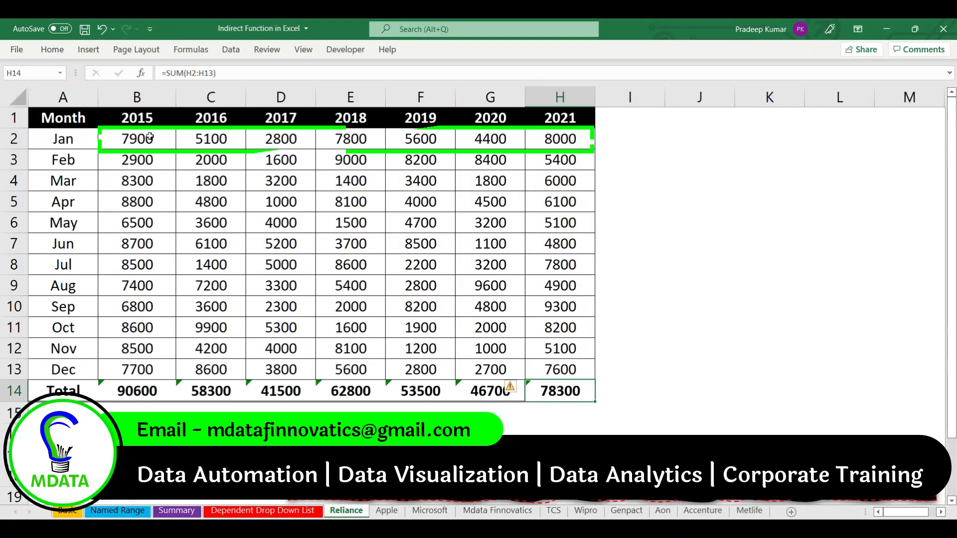
pyautogui.click(129, 138)
pyautogui.moveTo(184, 137); pyautogui.dragTo(560, 138)
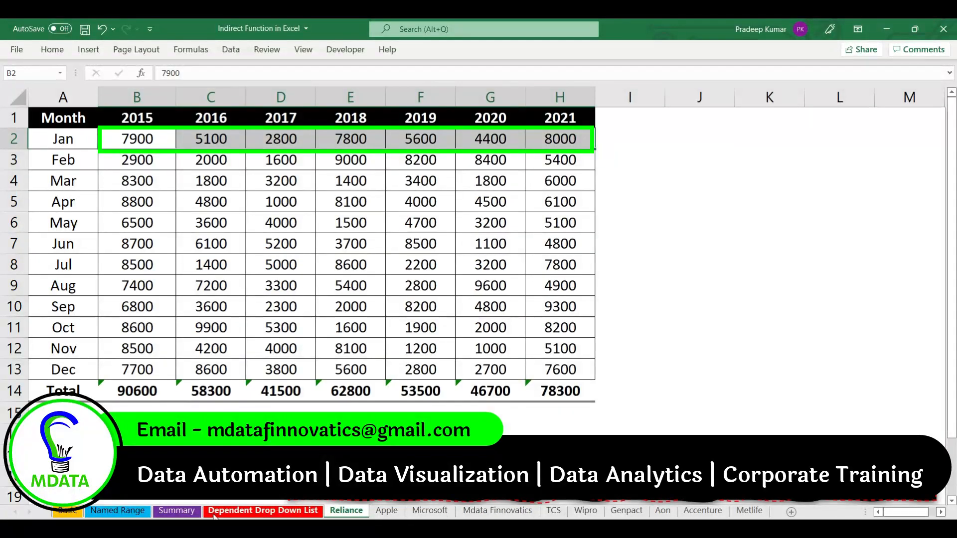
pyautogui.click(187, 511)
pyautogui.write('=sum')
pyautogui.press('Tab')
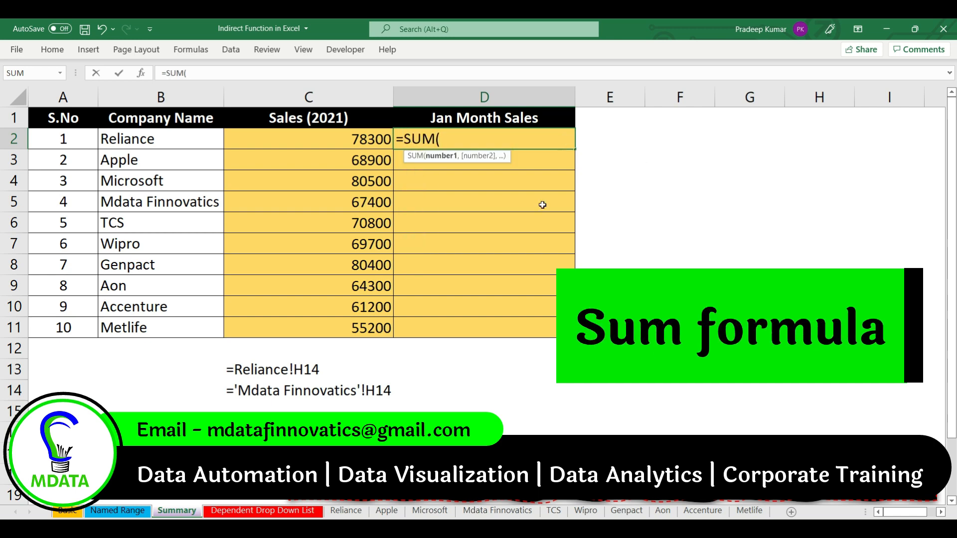
pyautogui.click(346, 510)
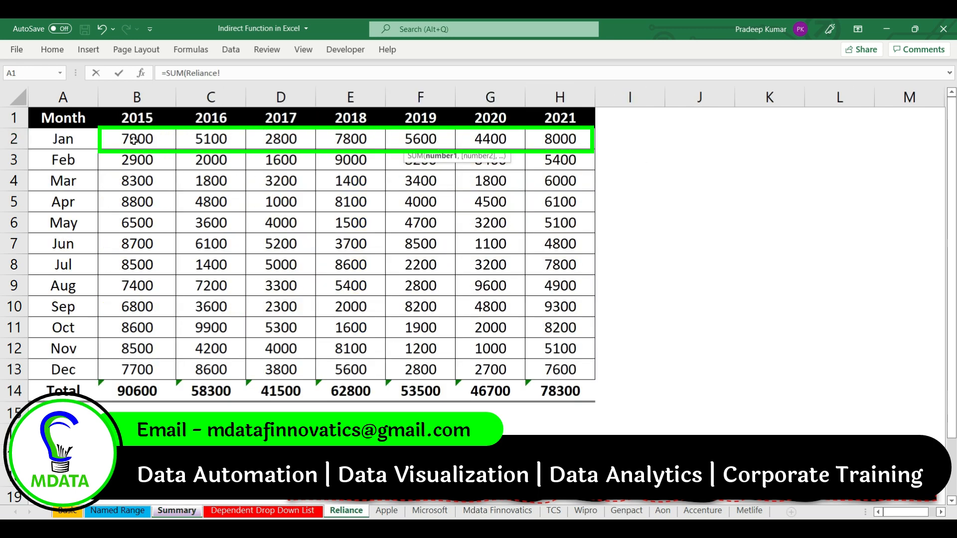
pyautogui.moveTo(134, 139); pyautogui.dragTo(559, 140)
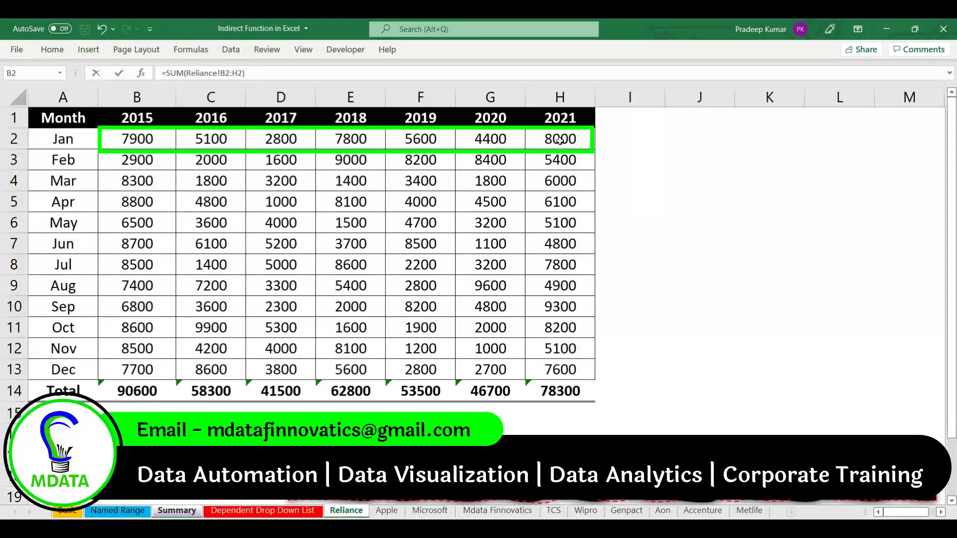
pyautogui.press('Return')
# Copy the formula text from D2 without its equals sign into D13 as the plain-text sample SUM(Reliance!B2:H2).
pyautogui.doubleClick(561, 141)
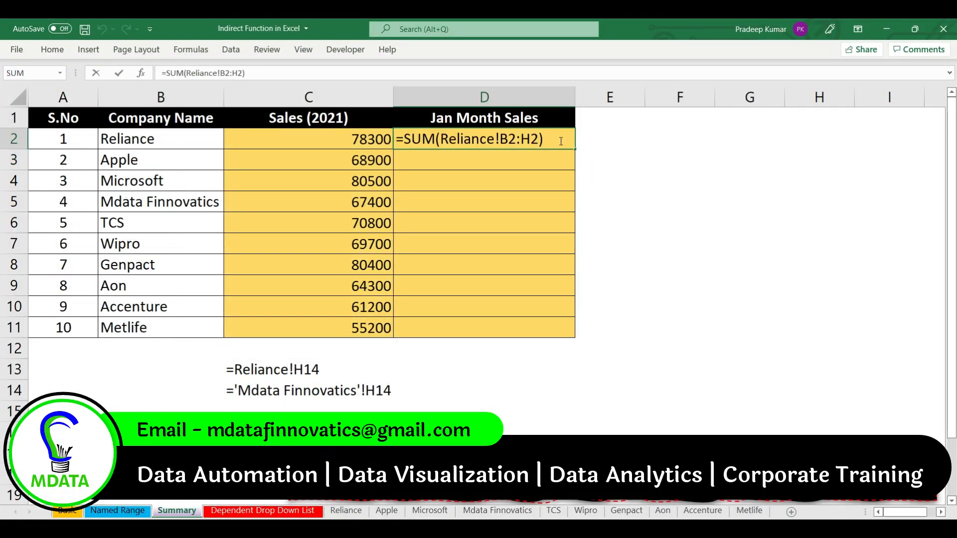
pyautogui.hotkey('shift', 'Home')
pyautogui.hotkey('shift', 'Right')
pyautogui.hotkey('ctrl', 'c')
pyautogui.press('Return')
pyautogui.press('Down')
pyautogui.press('Down')
pyautogui.press('Down')
pyautogui.press('Down')
pyautogui.press('Down')
pyautogui.press('Down')
pyautogui.press('Down')
pyautogui.press('Down')
pyautogui.press('Down')
pyautogui.press('Down')
pyautogui.write("'")
pyautogui.hotkey('ctrl', 'v')
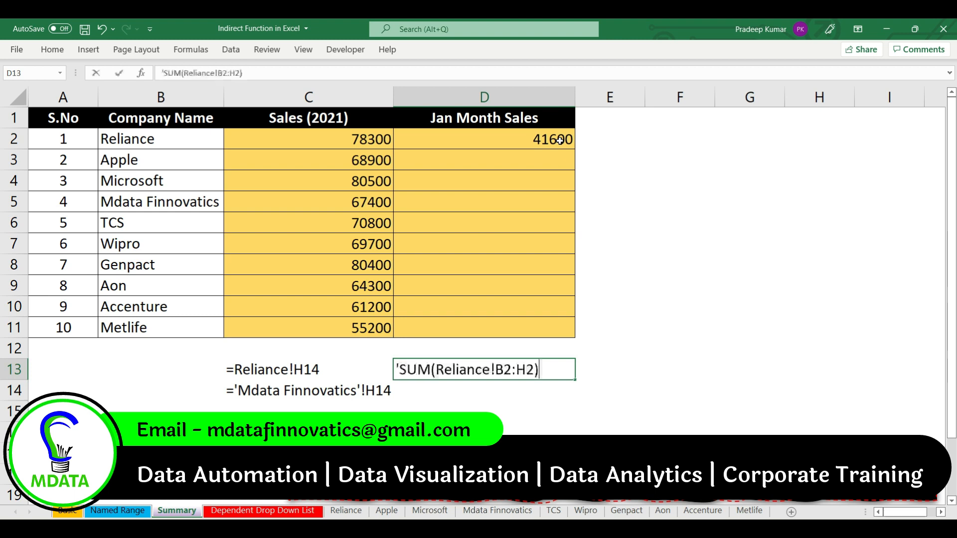
pyautogui.press('Return')
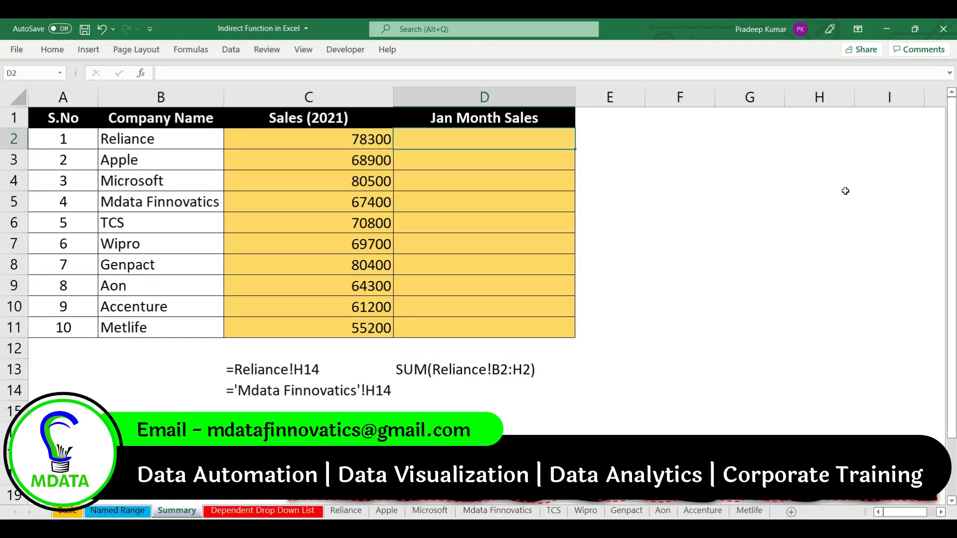
# Build the reference text in D2 with ="'"&B2&"'!B2:H2" and fill it down to D11.
pyautogui.write('=')
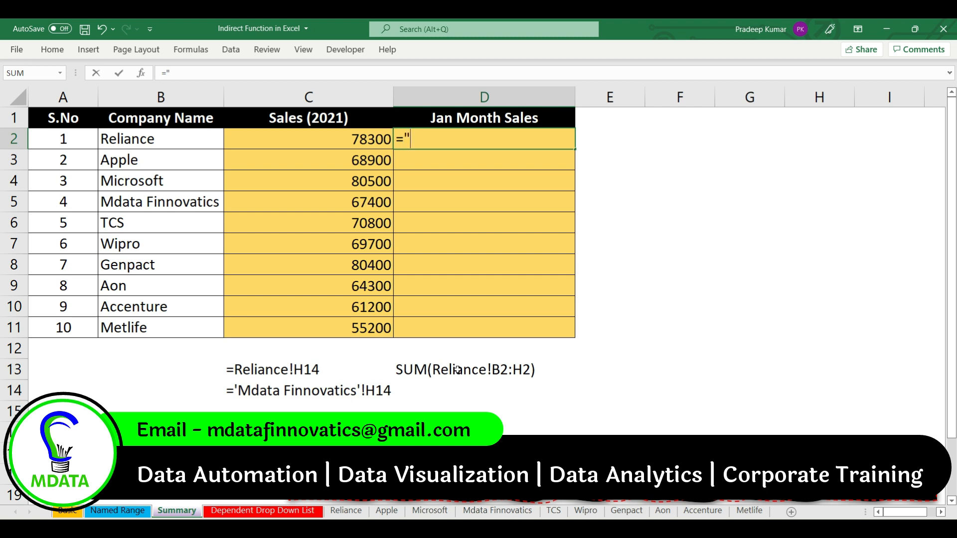
pyautogui.write('"\'"&')
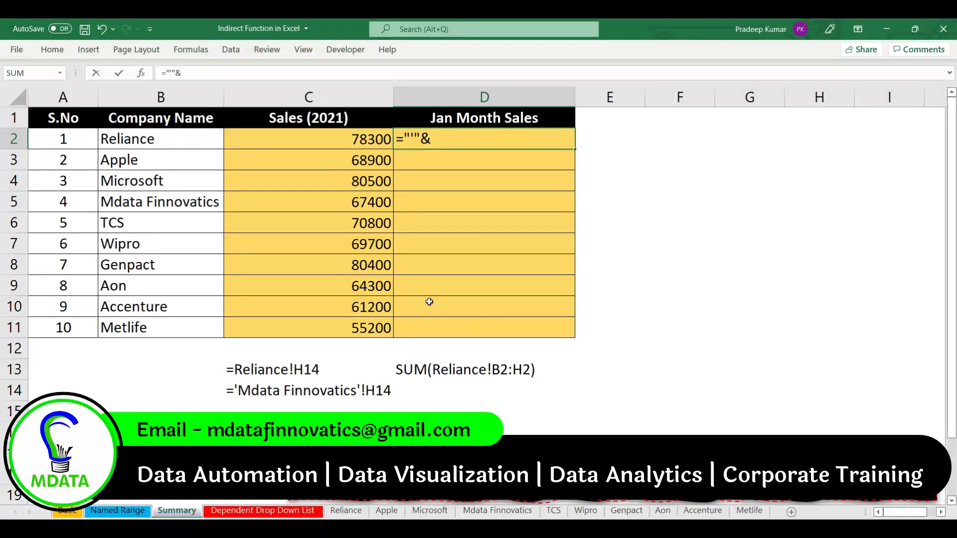
pyautogui.click(149, 139)
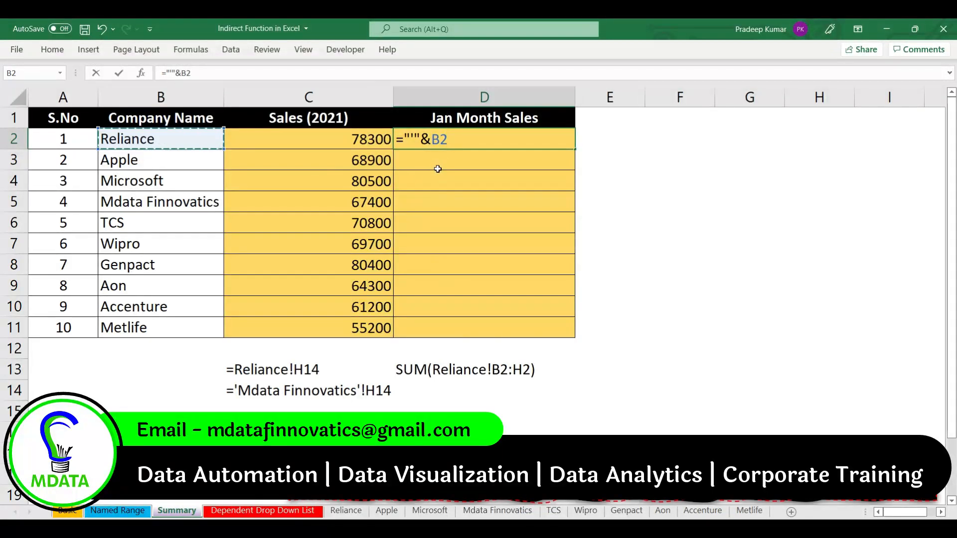
pyautogui.write('&"\'!')
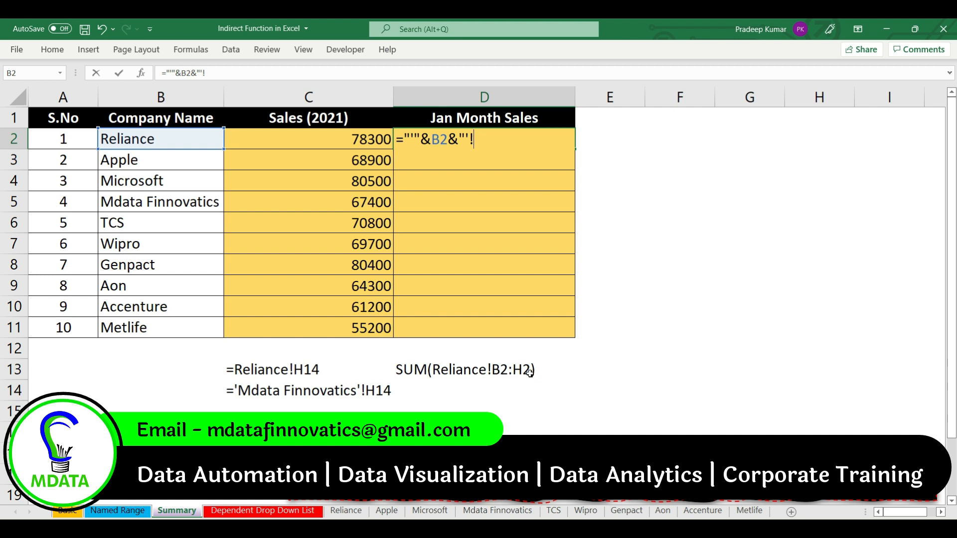
pyautogui.write('B2:H2')
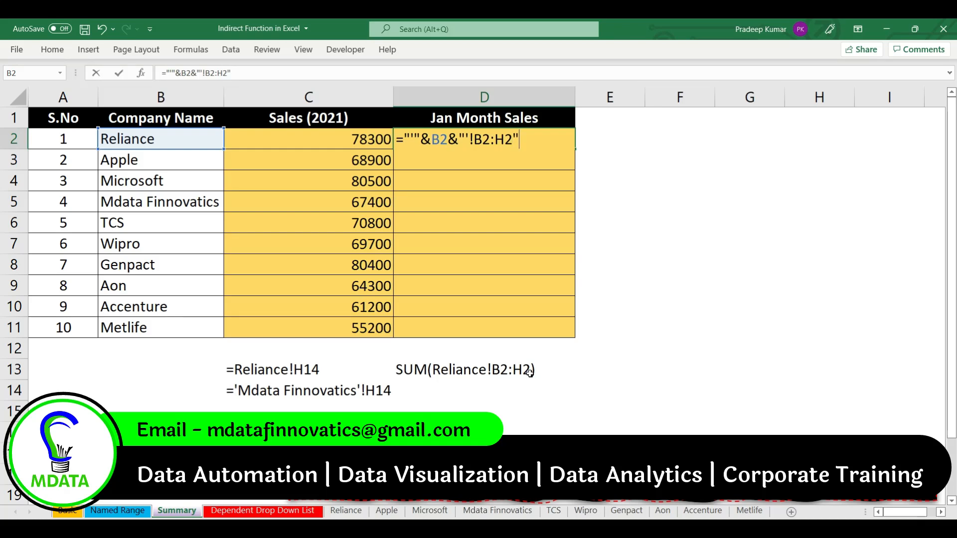
pyautogui.press('Return')
pyautogui.click(558, 142)
pyautogui.moveTo(574, 149); pyautogui.dragTo(561, 327)
# Wrap the reference text in D2 in INDIRECT as =INDIRECT("'"&B2&"'!B2:H2").
pyautogui.click(508, 141)
pyautogui.press('F2')
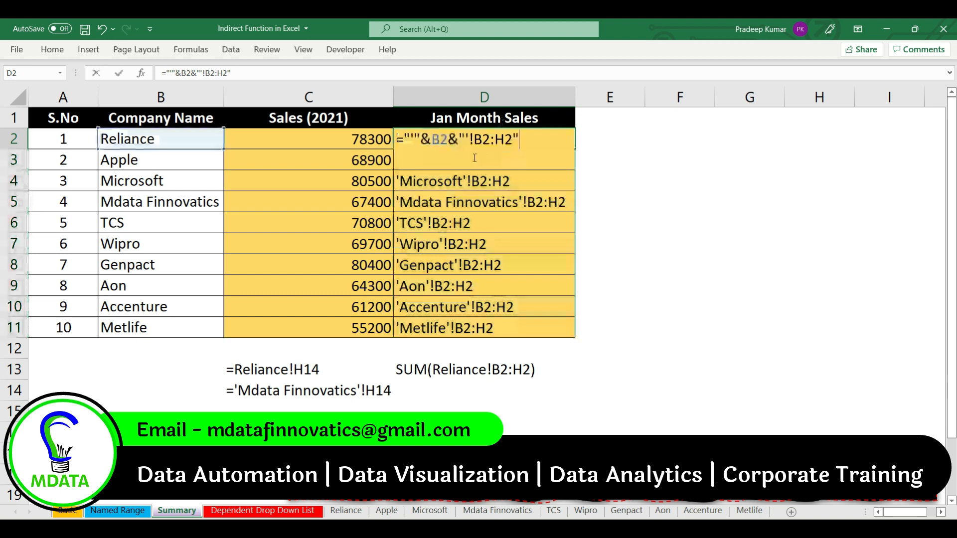
pyautogui.click(404, 139)
pyautogui.write('indir')
pyautogui.press('Tab')
pyautogui.press('End')
pyautogui.write(')')
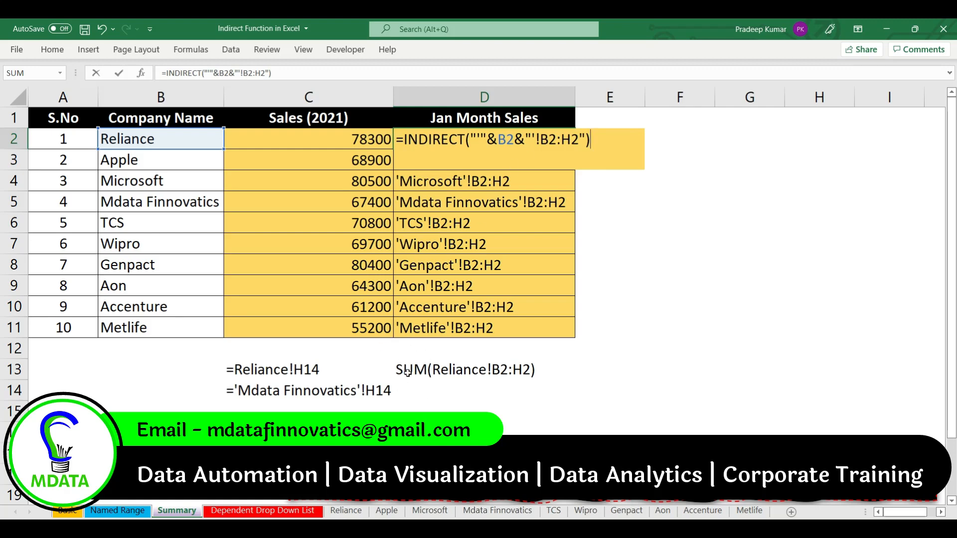
# Enclose the INDIRECT expression in D2 in SUM, giving =SUM(INDIRECT("'"&B2&"'!B2:H2")).
pyautogui.click(402, 138)
pyautogui.write('sum(')
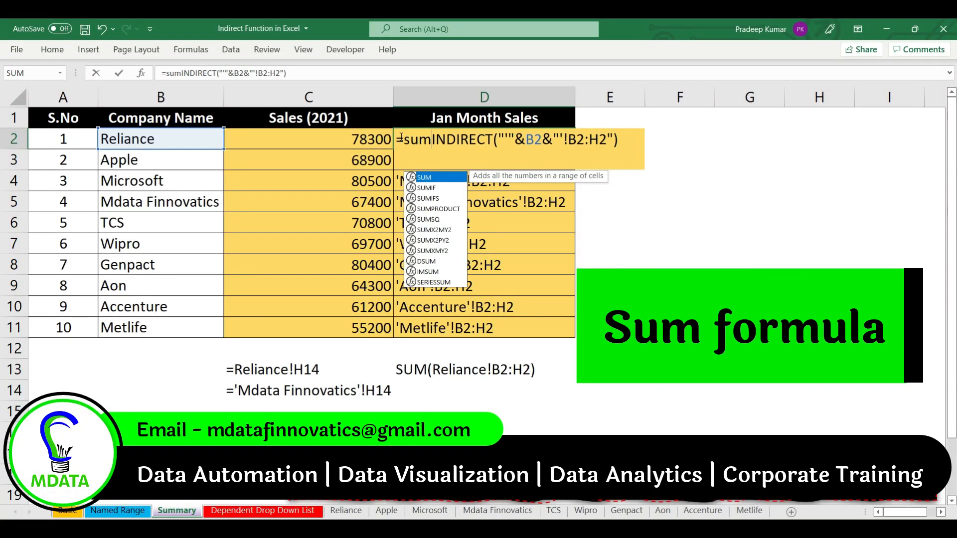
pyautogui.click(631, 139)
pyautogui.write(')')
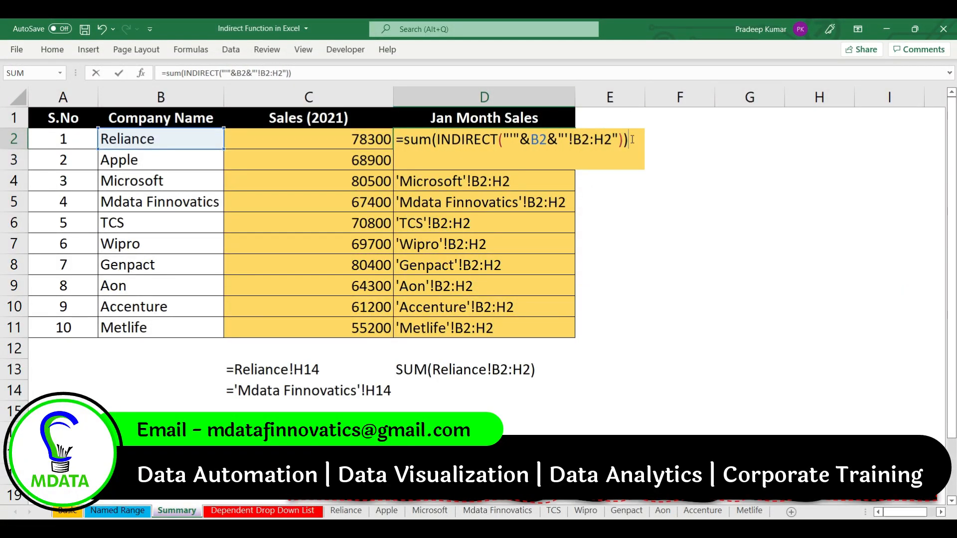
pyautogui.press('Return')
# Copy the D2 formula over the reference texts in D3:D11.
pyautogui.press('Up')
pyautogui.hotkey('ctrl', 'c')
pyautogui.press('Down')
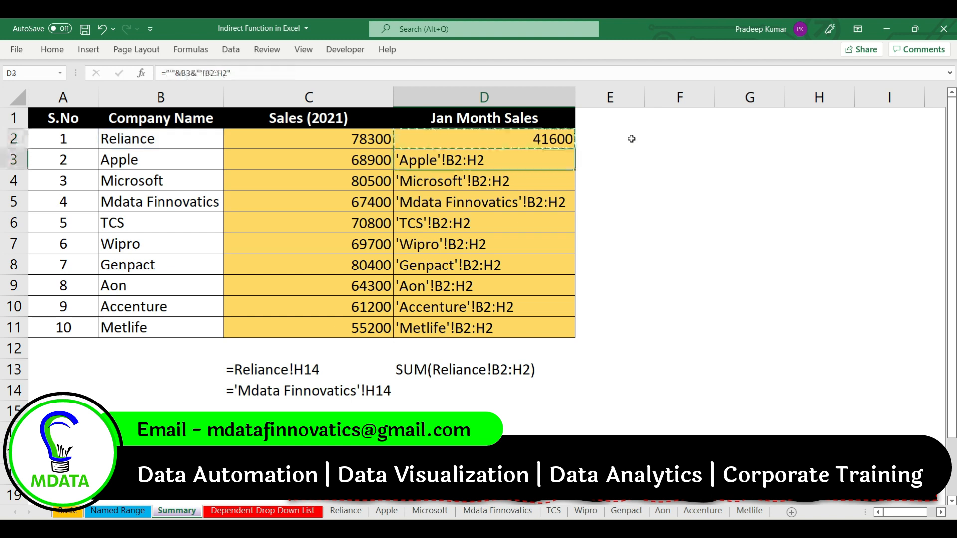
pyautogui.hotkey('ctrl', 'shift', 'Down')
pyautogui.hotkey('ctrl', 'v')
pyautogui.press('Escape')
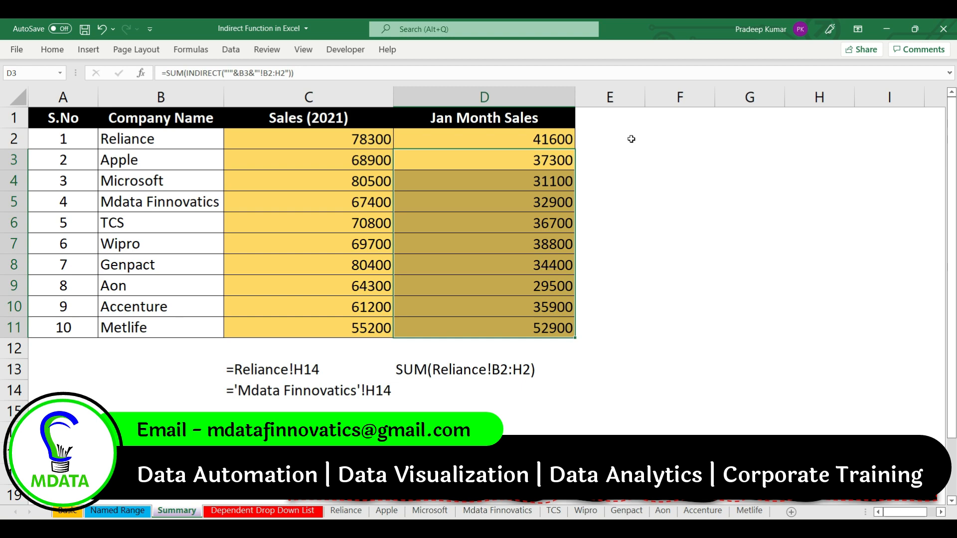
# Check Wipro's January result in the Summary against the January figures in B2:H2 on the Wipro sheet.
pyautogui.moveTo(183, 243); pyautogui.dragTo(457, 247)
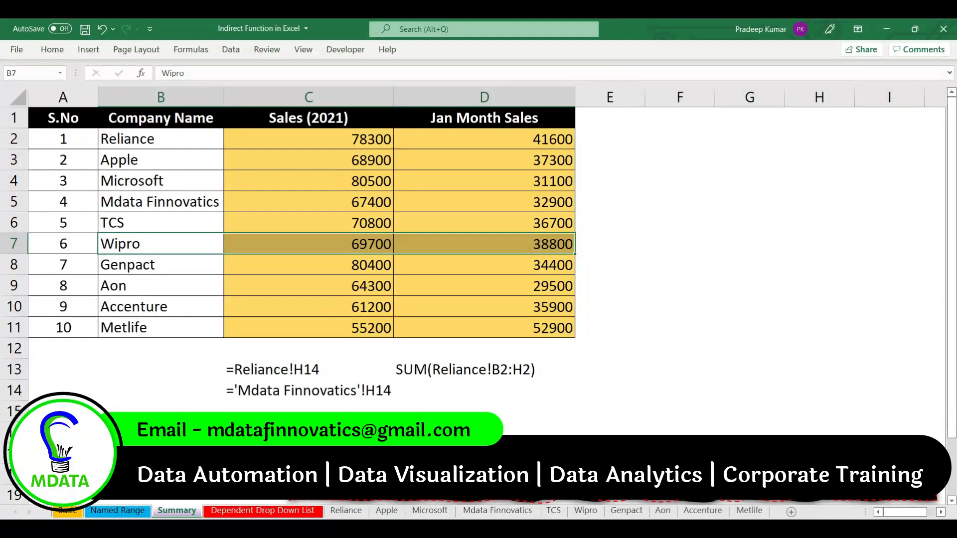
pyautogui.click(586, 511)
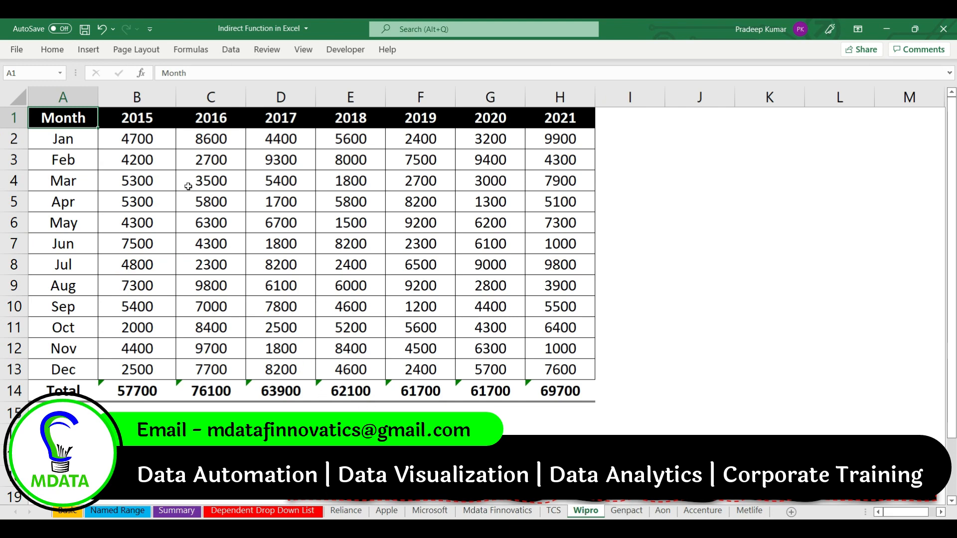
pyautogui.moveTo(141, 140); pyautogui.dragTo(529, 138)
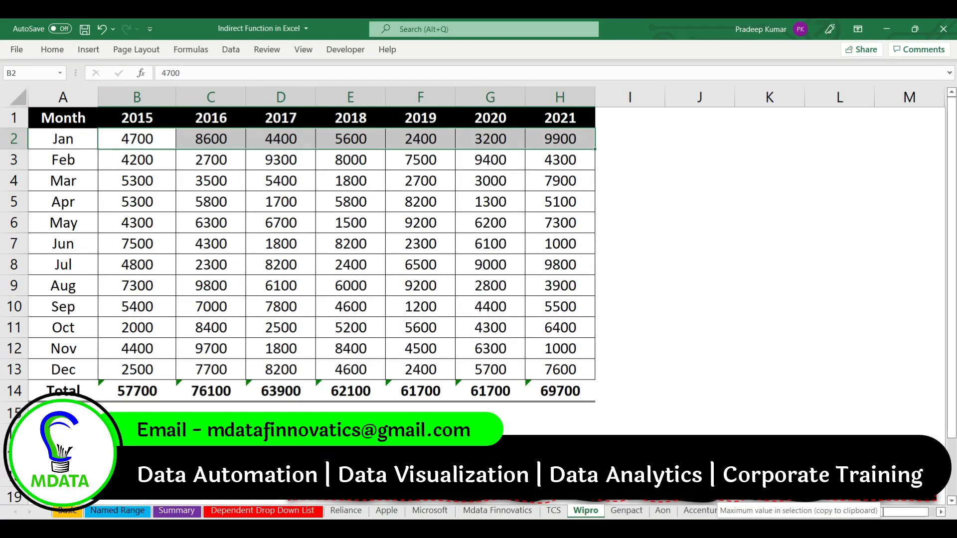
pyautogui.click(191, 513)
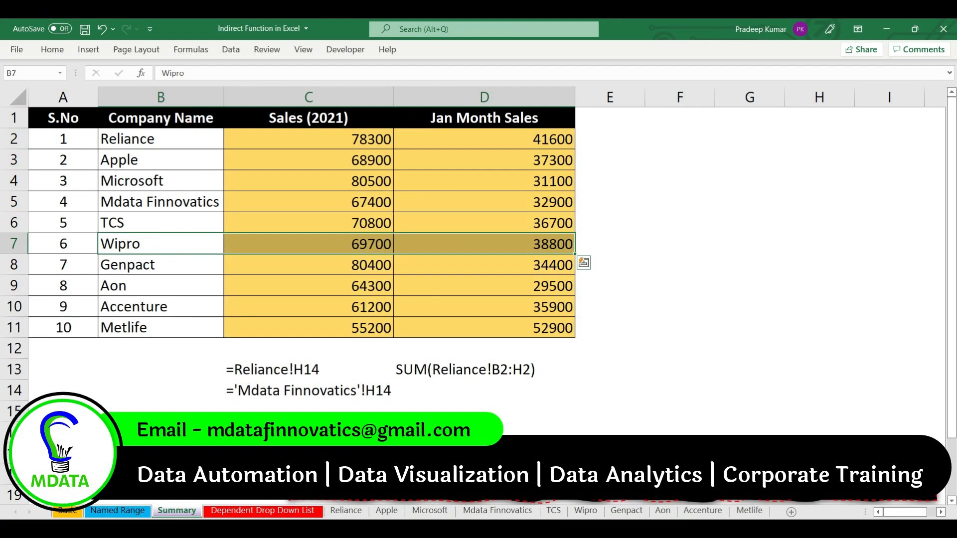
pyautogui.click(531, 244)
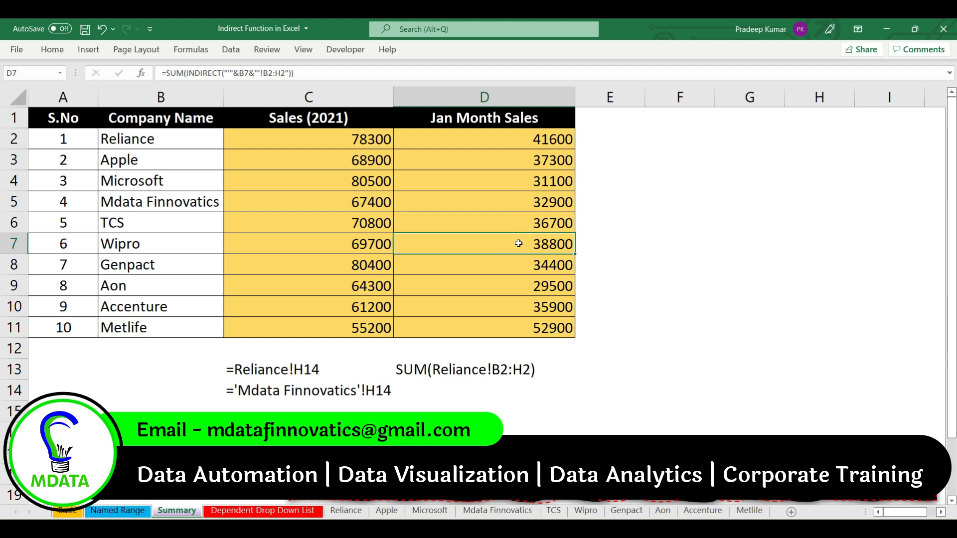
# Examine the state headers, the city lists beneath them and the State choices in F2 on the Dependent Drop Down List sheet.
pyautogui.click(255, 515)
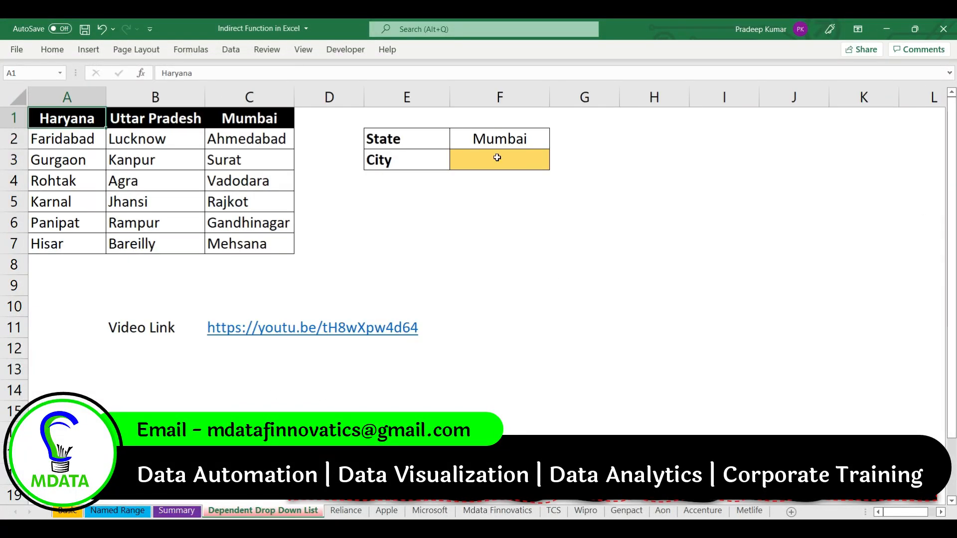
pyautogui.moveTo(82, 118); pyautogui.dragTo(212, 118)
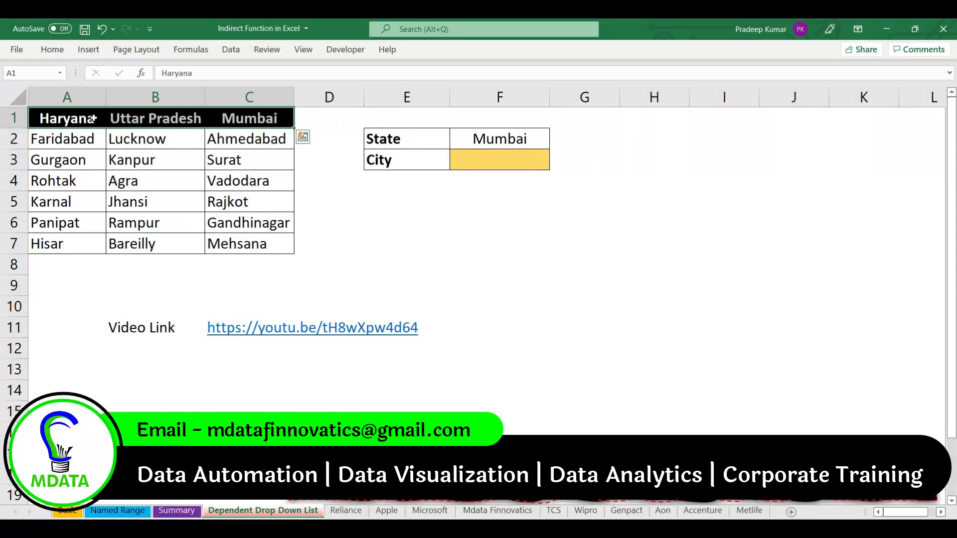
pyautogui.moveTo(82, 139); pyautogui.dragTo(80, 242)
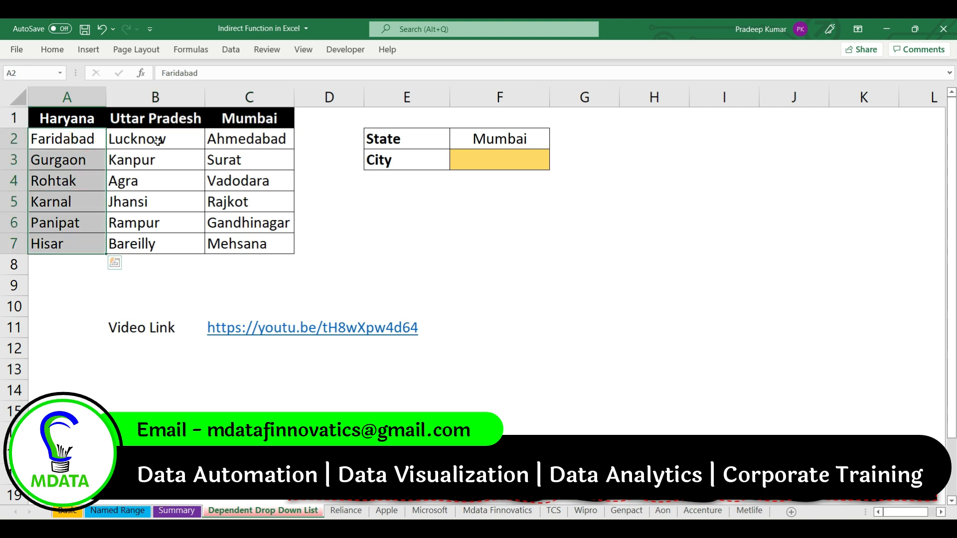
pyautogui.moveTo(150, 140); pyautogui.dragTo(150, 243)
pyautogui.click(530, 140)
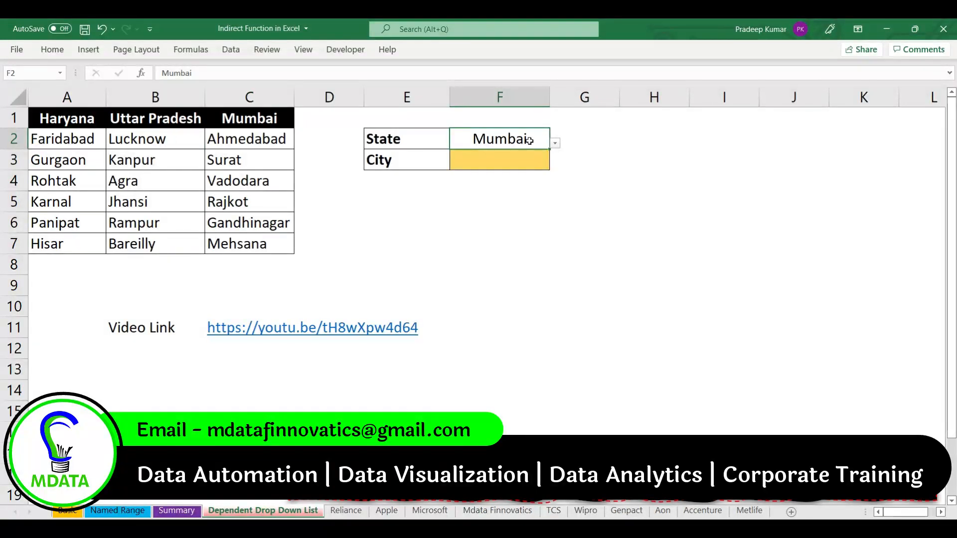
pyautogui.click(555, 145)
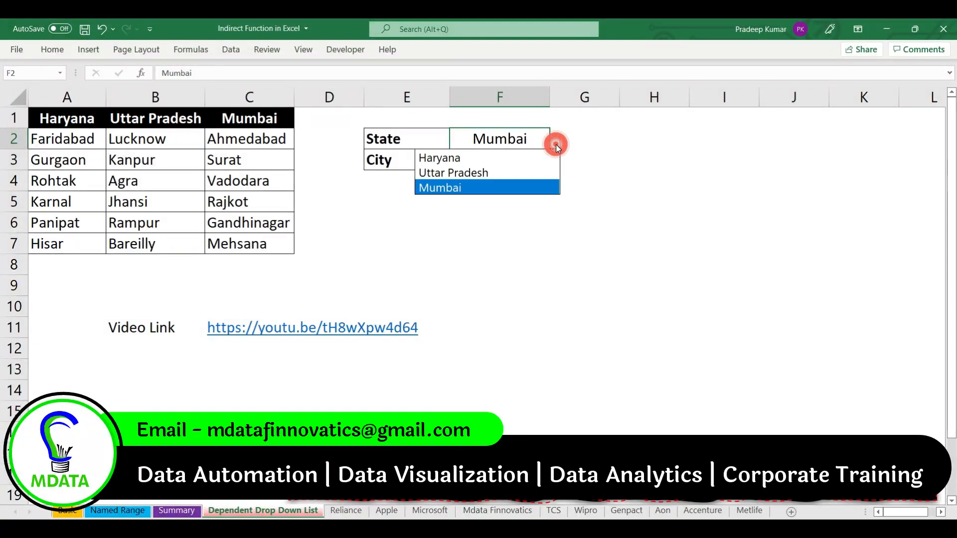
pyautogui.click(523, 141)
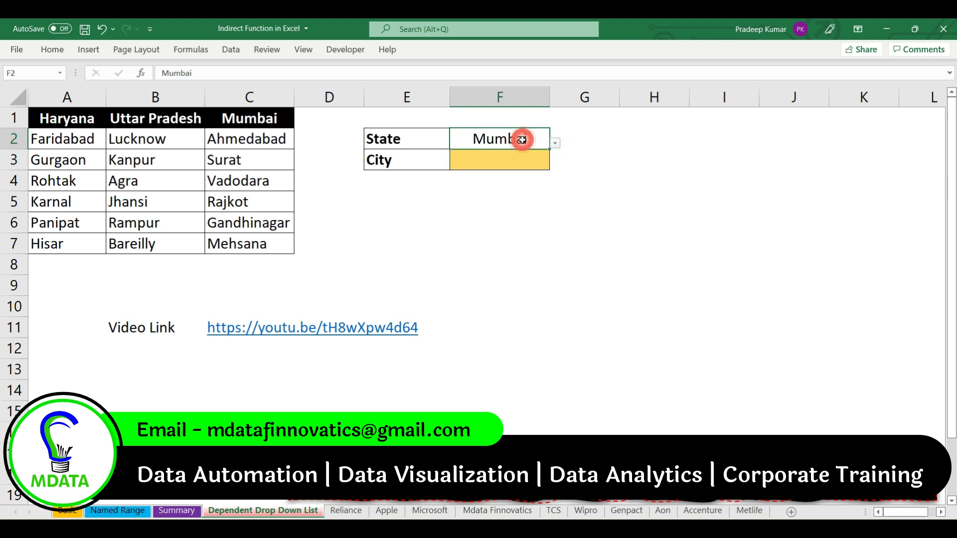
pyautogui.click(555, 144)
pyautogui.click(523, 142)
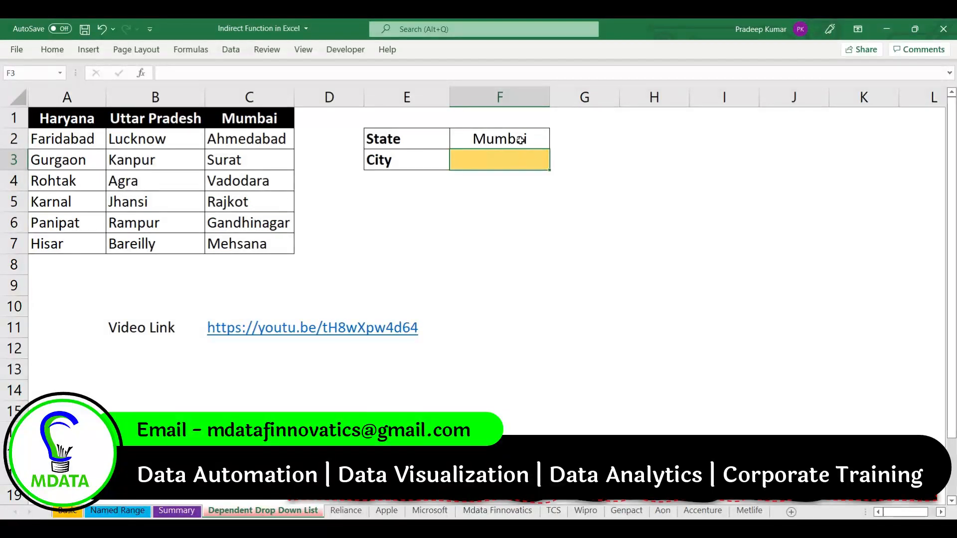
pyautogui.click(504, 157)
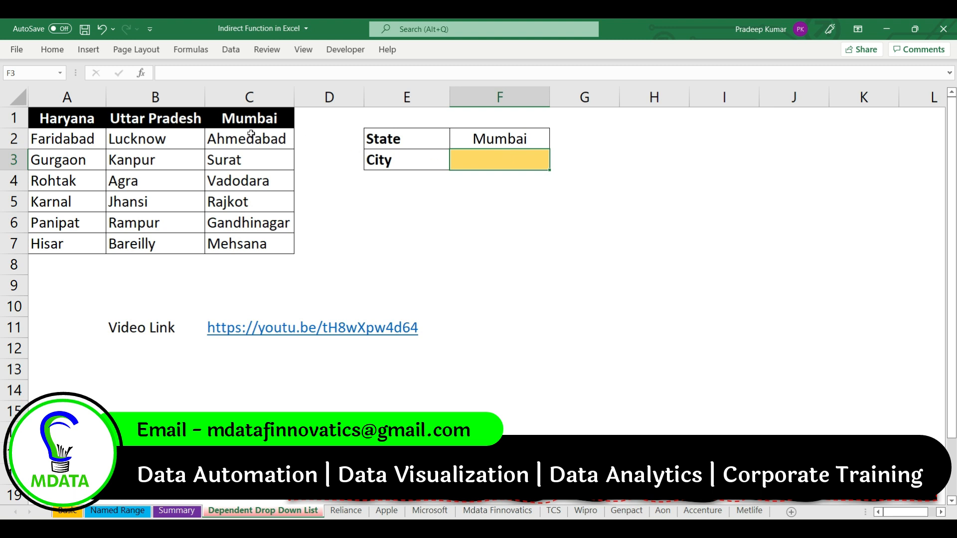
pyautogui.moveTo(245, 133); pyautogui.dragTo(249, 246)
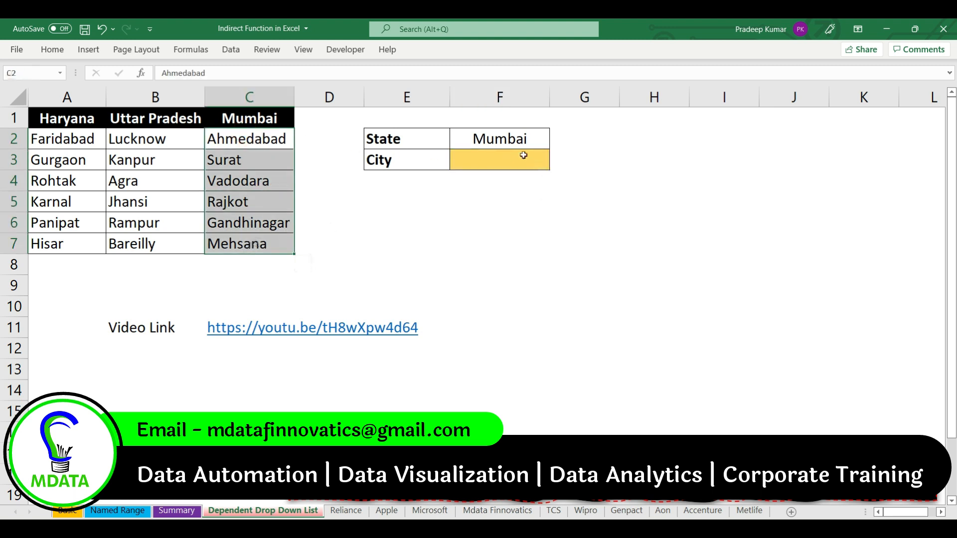
# Choose Uttar Pradesh as the State in F2 and relate its city list in B2:B7 to the empty City cell F3.
pyautogui.click(547, 140)
pyautogui.click(554, 143)
pyautogui.click(492, 172)
pyautogui.click(491, 165)
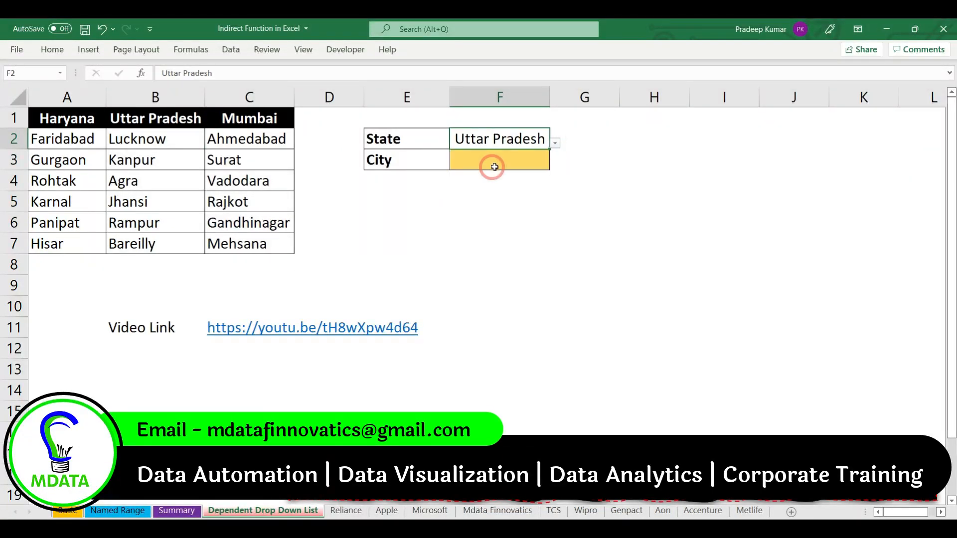
pyautogui.moveTo(160, 137); pyautogui.dragTo(161, 246)
pyautogui.click(534, 157)
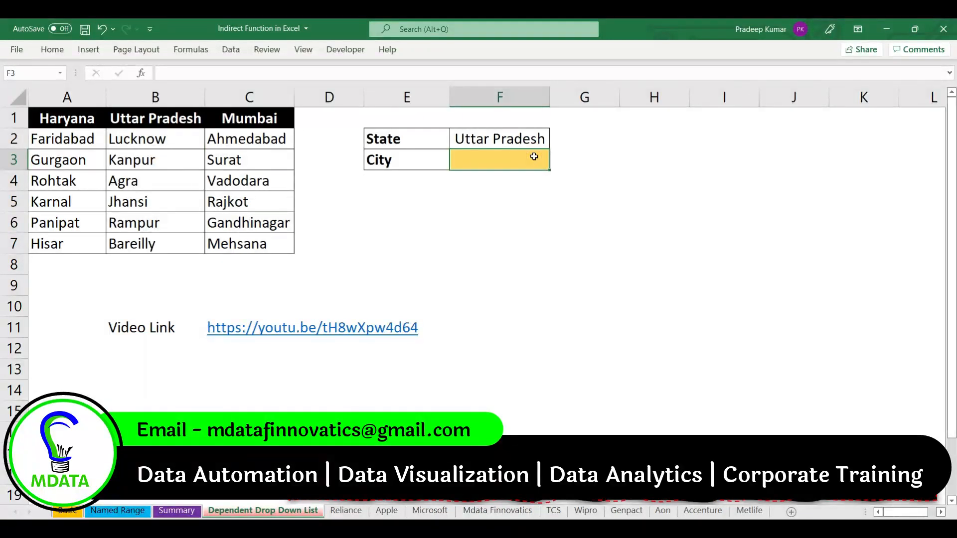